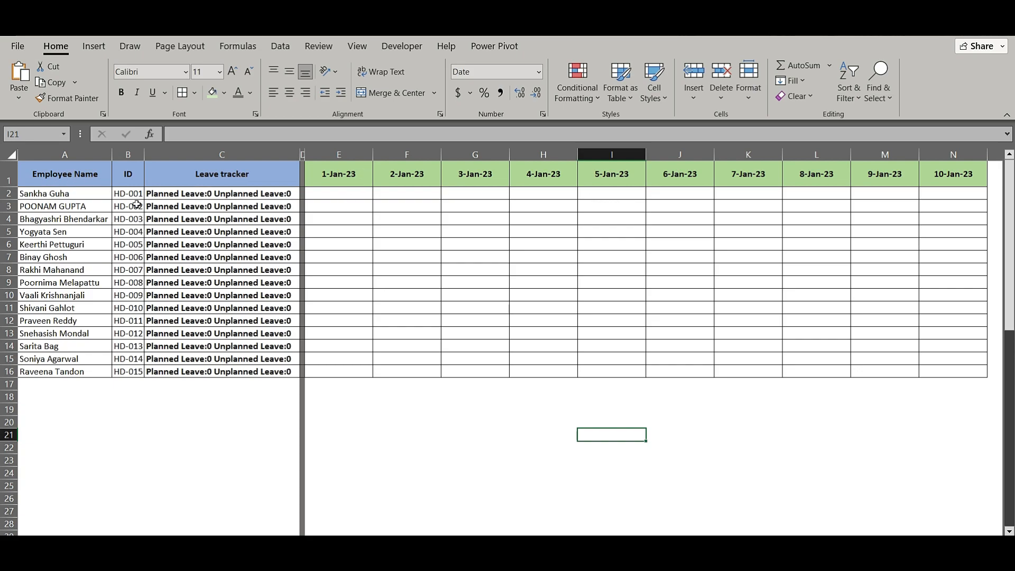
Step: Record Planned Leave on 2-Jan-23 and Unplanned Leave on 5-Jan-23 for the first employee
left_click(409, 195)
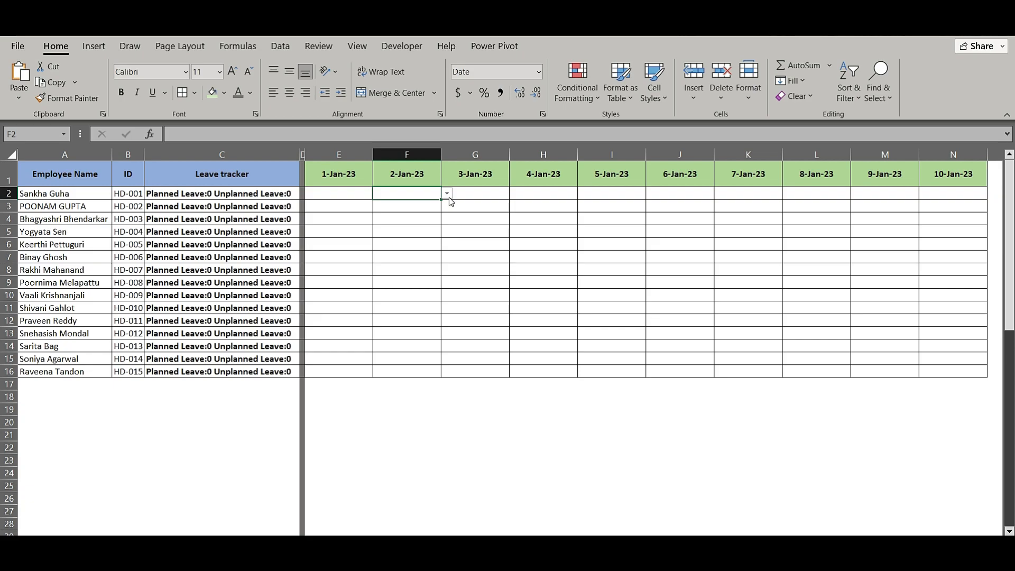
left_click(448, 195)
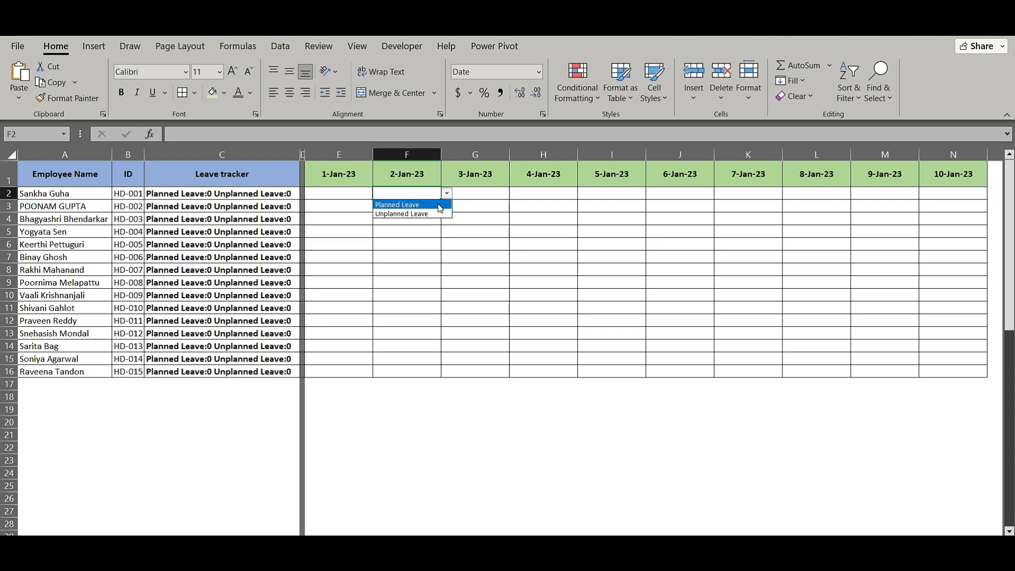
left_click(418, 204)
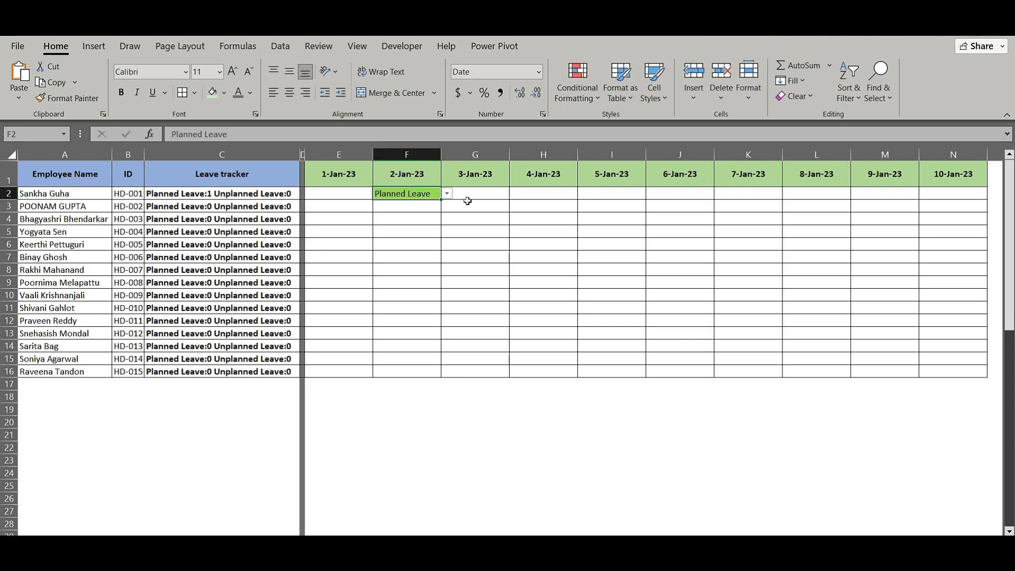
left_click(619, 196)
left_click(652, 193)
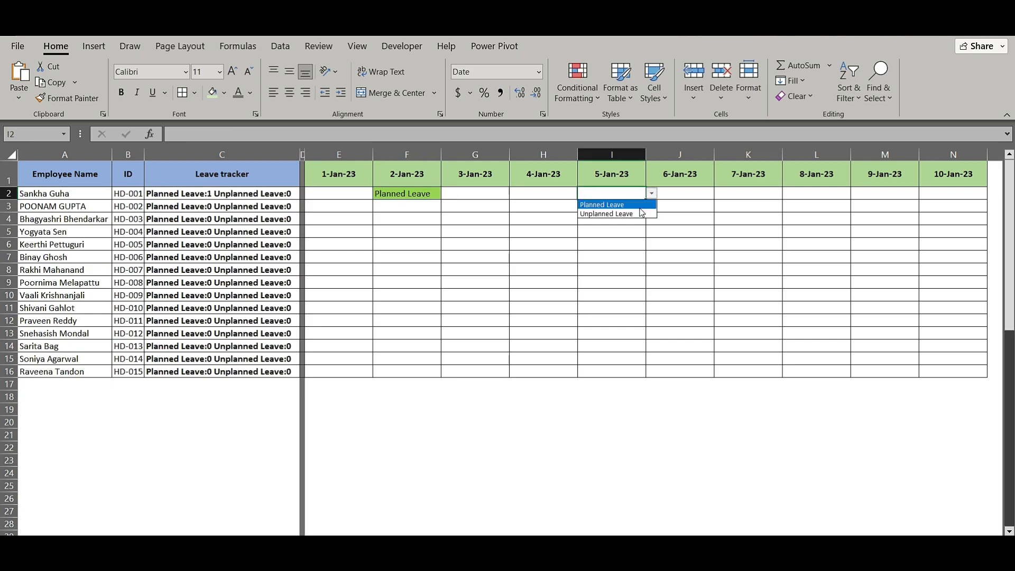
left_click(634, 214)
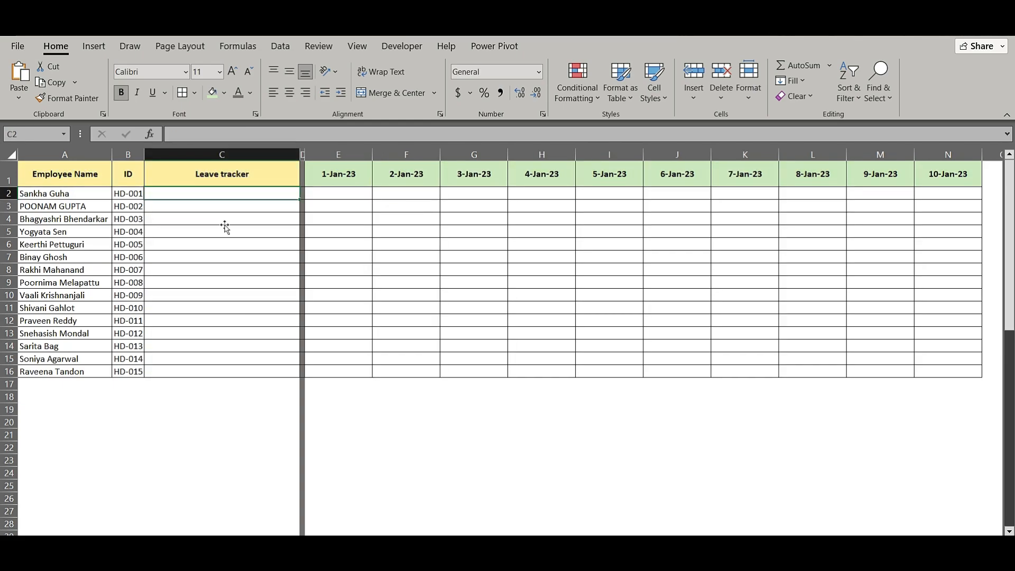
Step: Set up data validation on the date cells E2:N16 that allows only a List
left_click(226, 221)
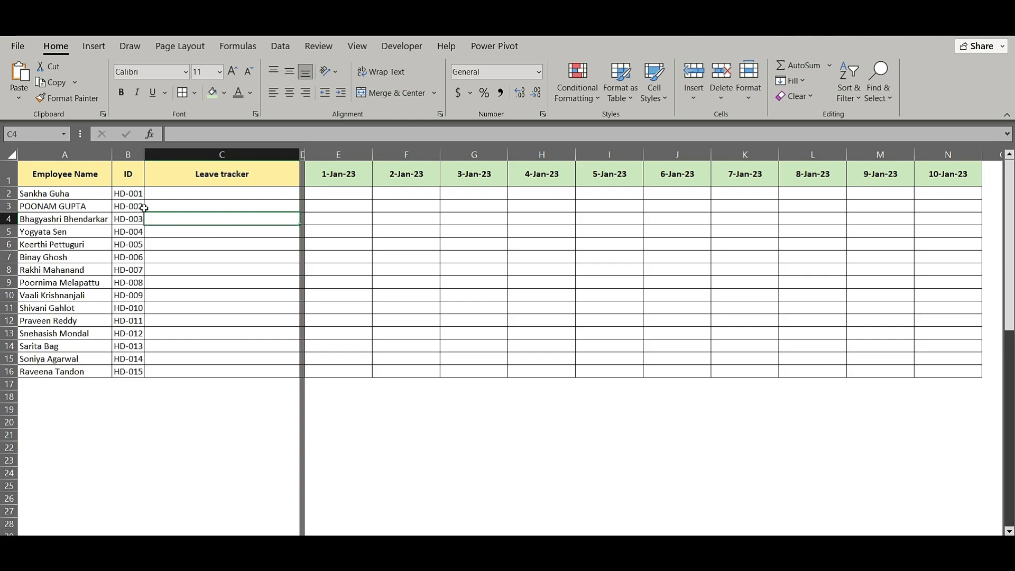
left_click(341, 196)
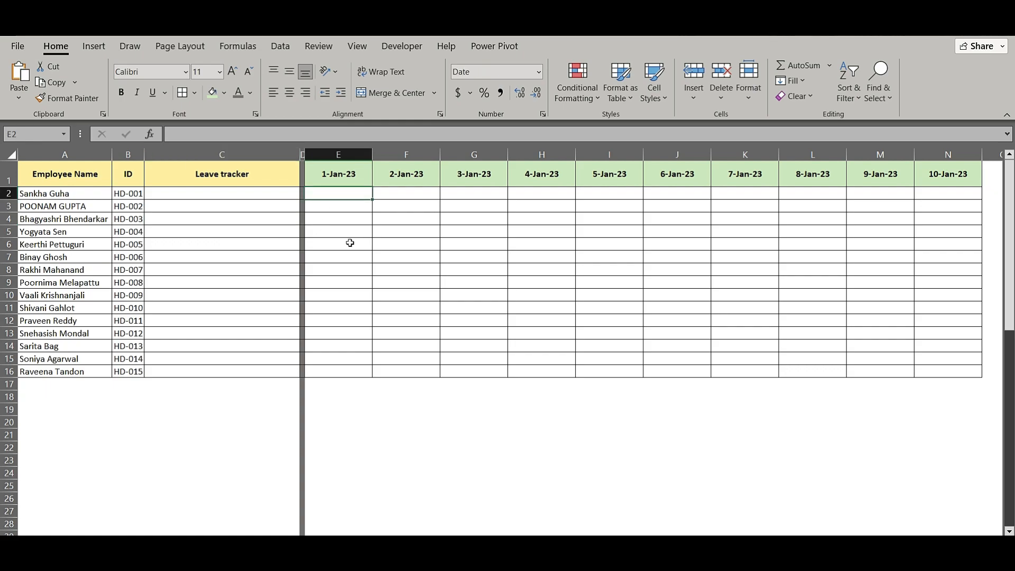
left_click_drag(341, 195, 939, 369)
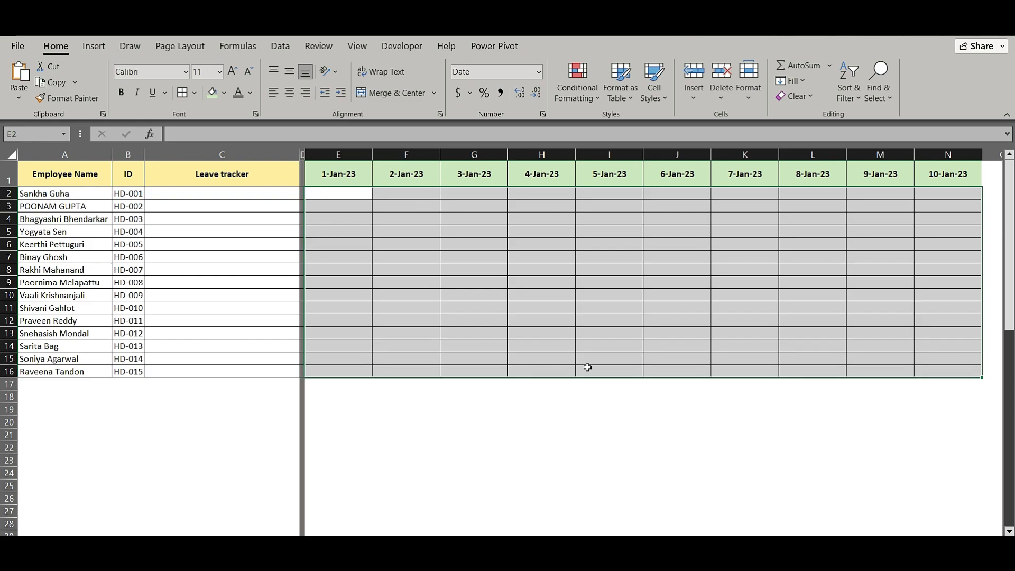
left_click(275, 50)
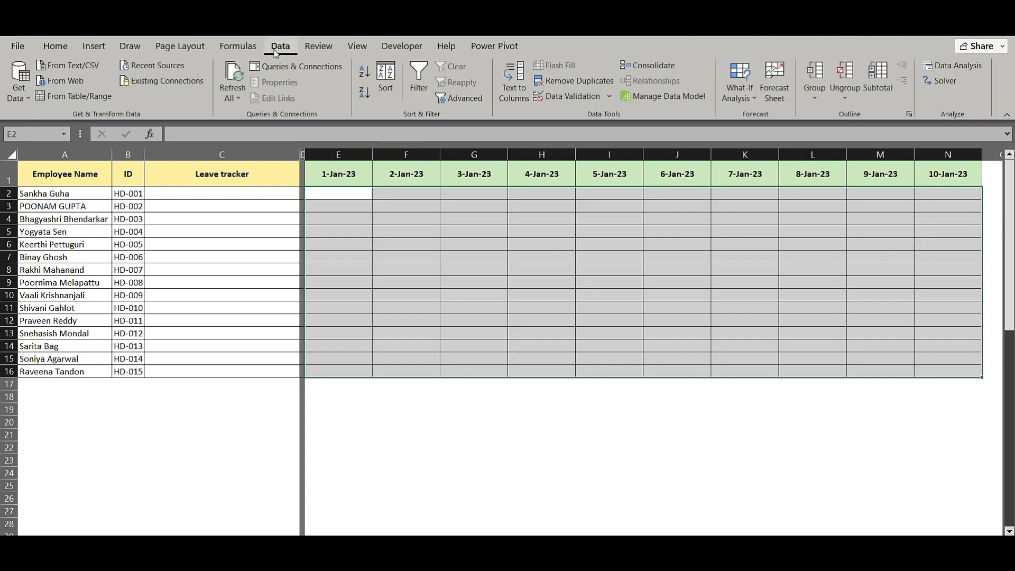
left_click(609, 97)
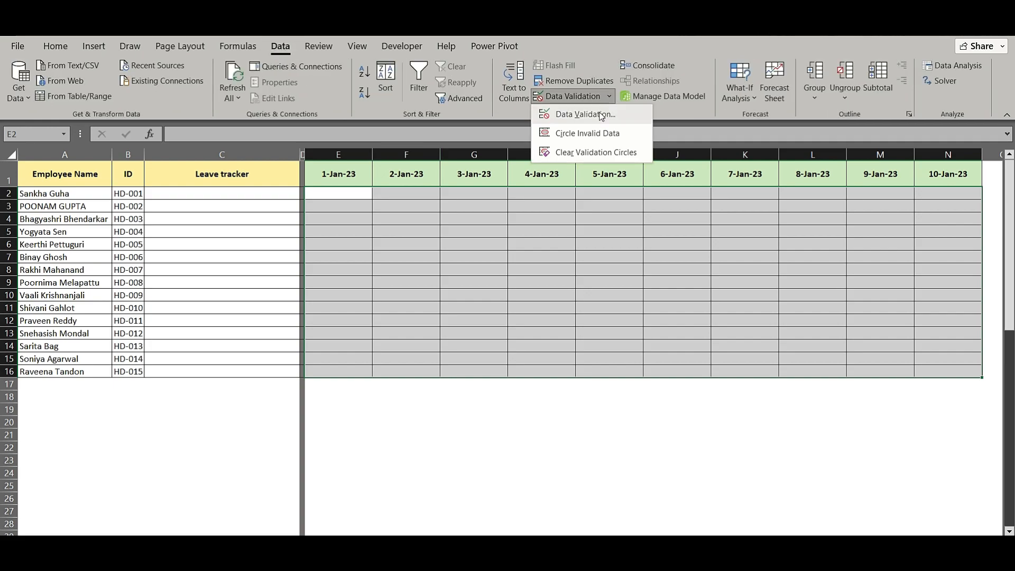
left_click(601, 115)
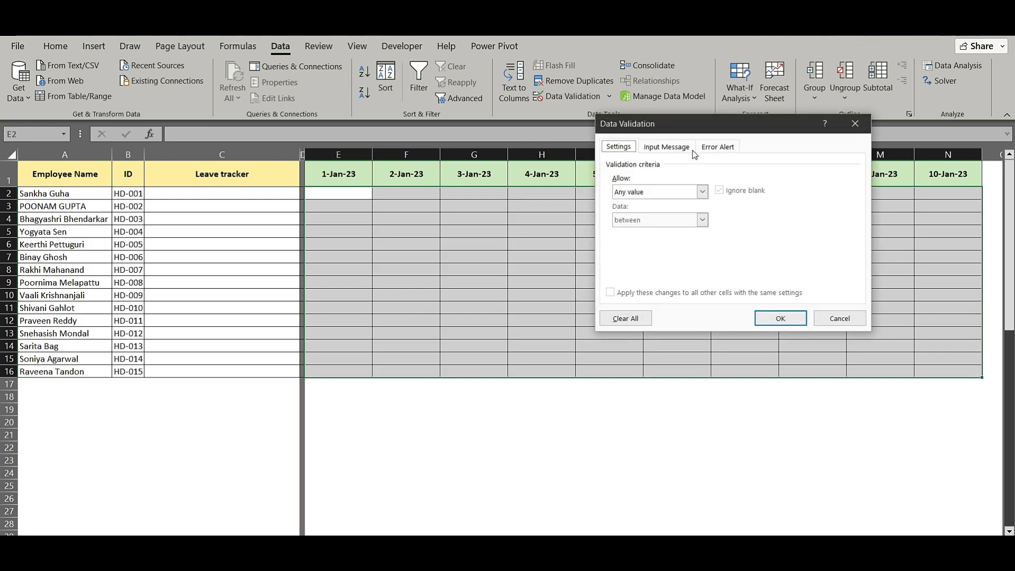
left_click_drag(696, 128, 544, 160)
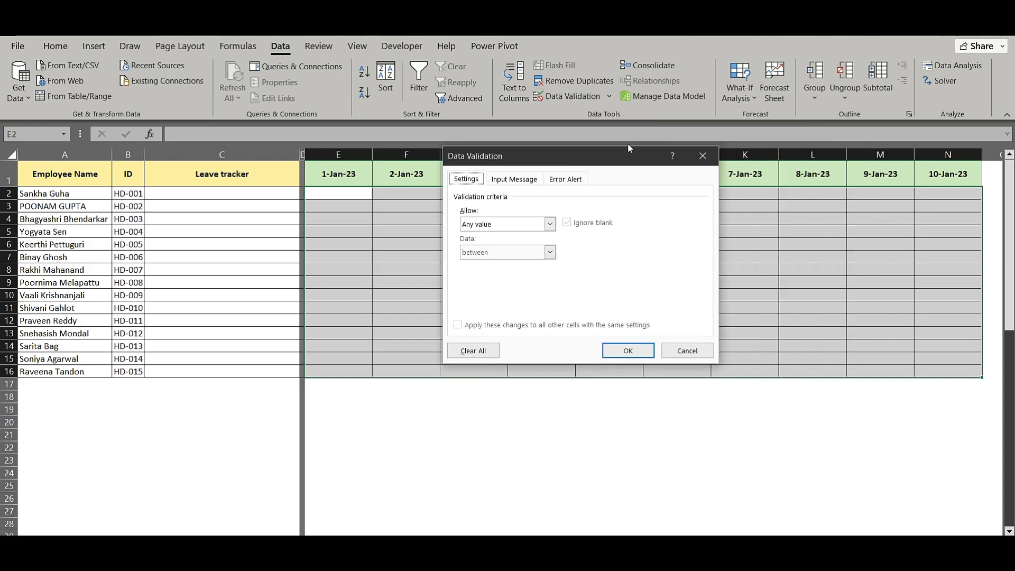
left_click(549, 223)
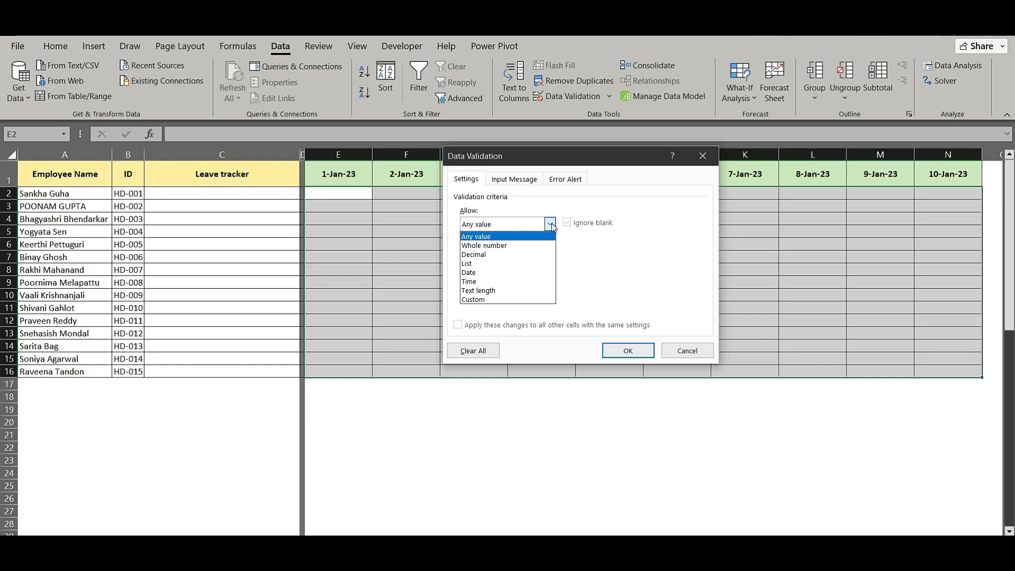
left_click(514, 263)
Step: Enter Planned Leave and Unplanned Leave as the validation list source and apply it
left_click(508, 279)
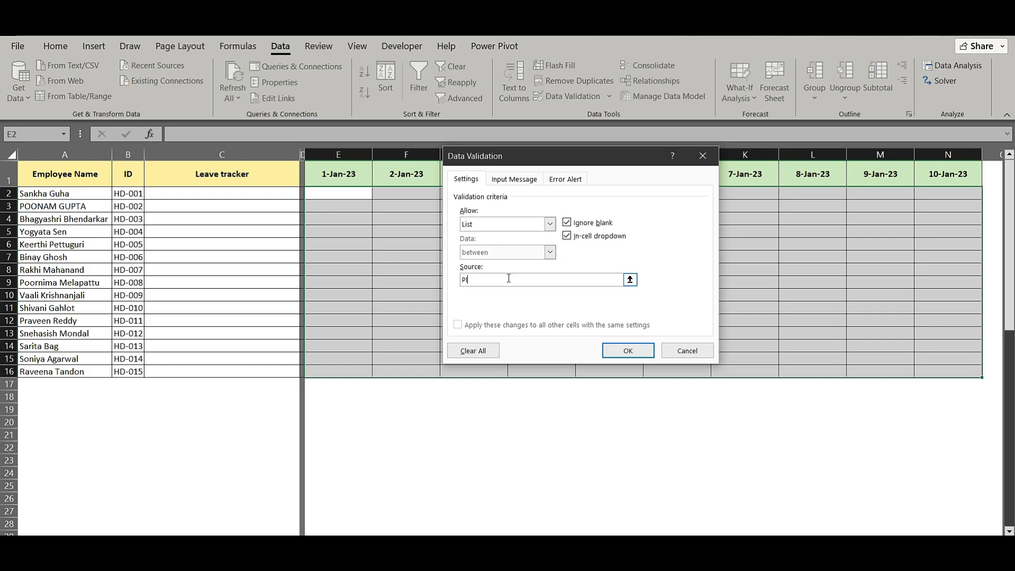
type("Planned")
type("ned")
type(" LEAVE")
type("eave")
left_click(628, 350)
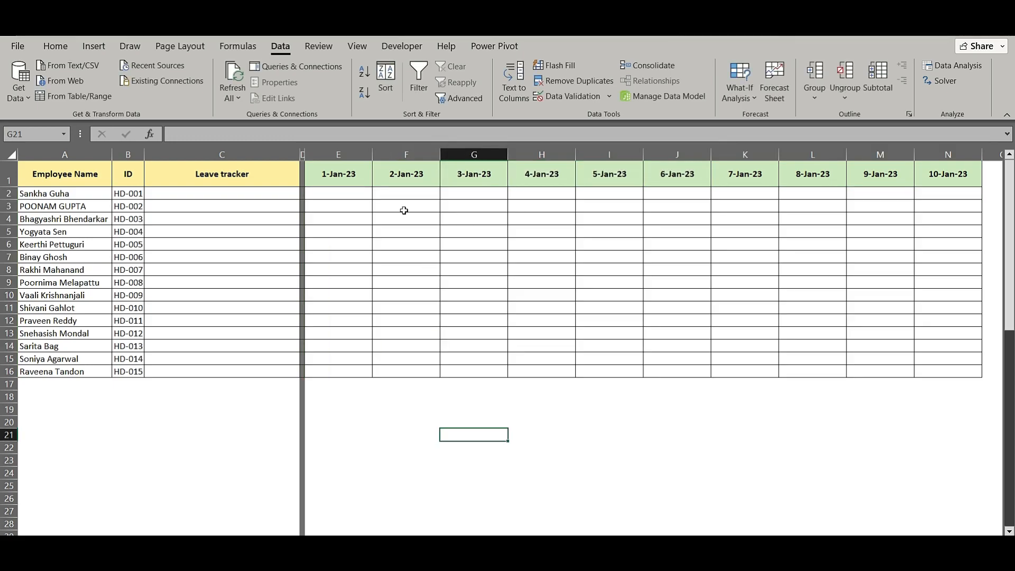
Step: Check the leave dropdown in the first employee's cells for 2-Jan-23 and 3-Jan-23
left_click(408, 194)
left_click(483, 193)
left_click(426, 192)
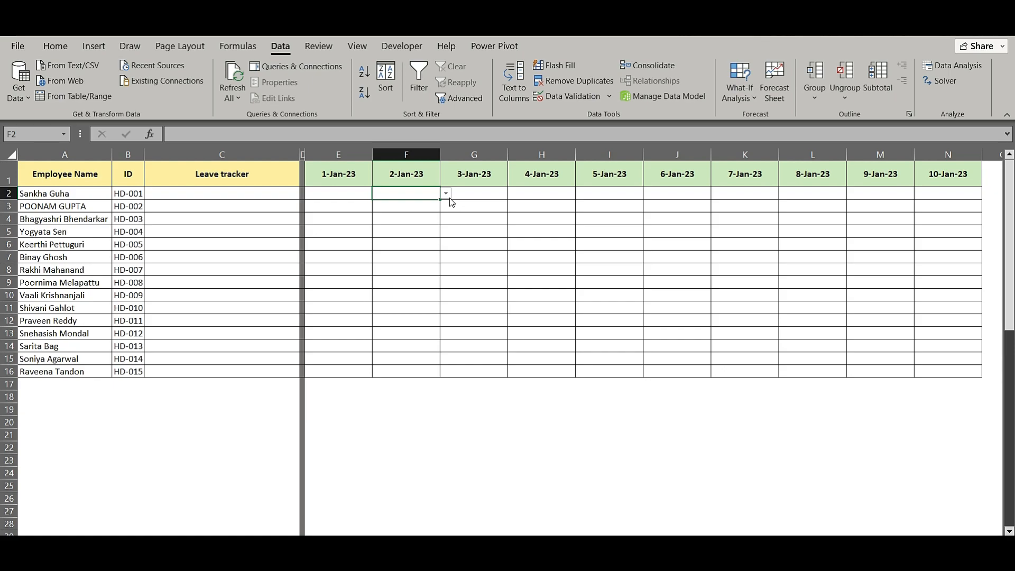
left_click(445, 194)
left_click(474, 198)
left_click(475, 200)
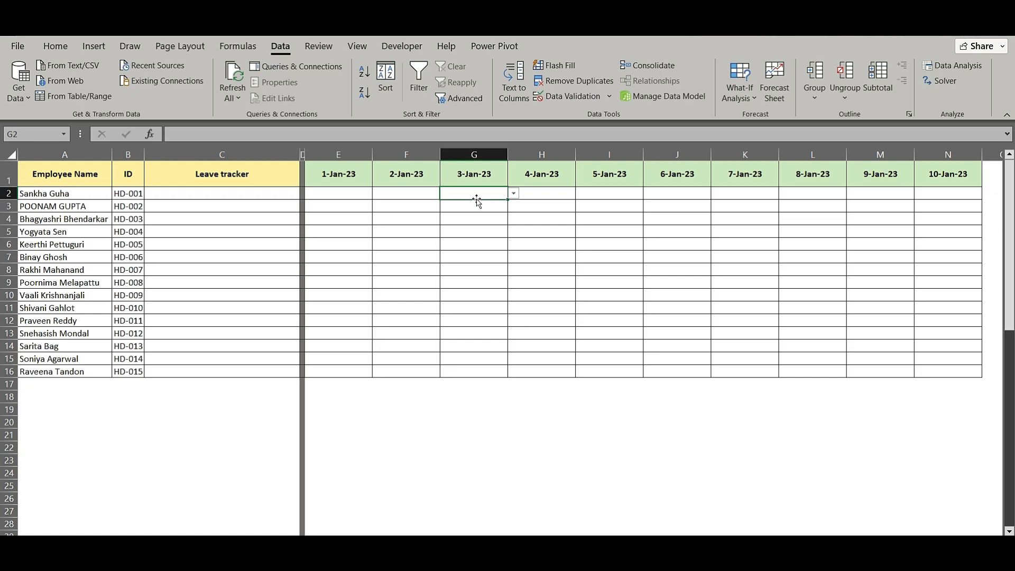
Step: Create a conditional formatting rule for E2:N16 that formats only cells with specific text containing Planned Leave
left_click_drag(341, 194, 609, 307)
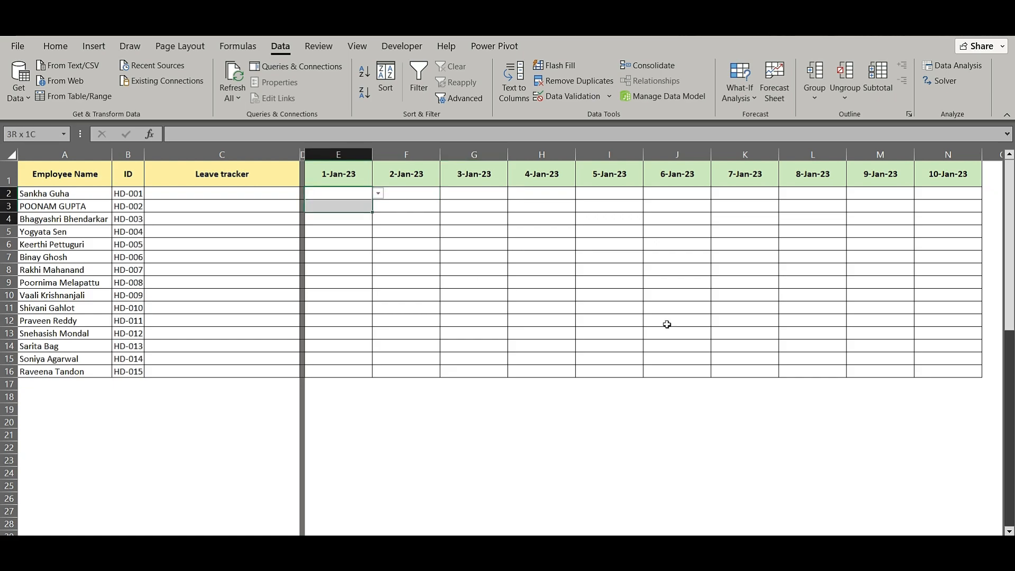
left_click_drag(882, 365, 932, 367)
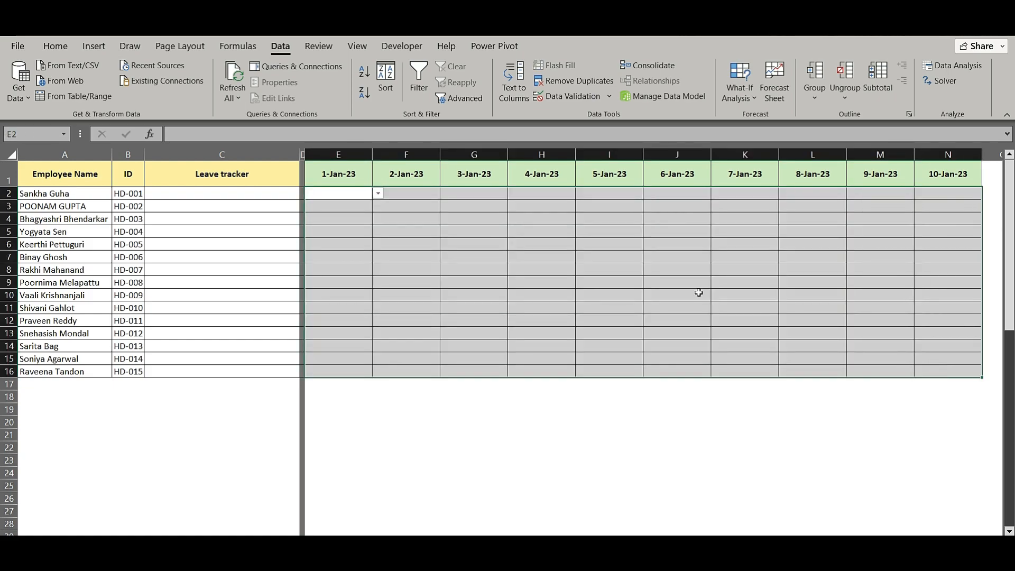
left_click(55, 46)
left_click(585, 92)
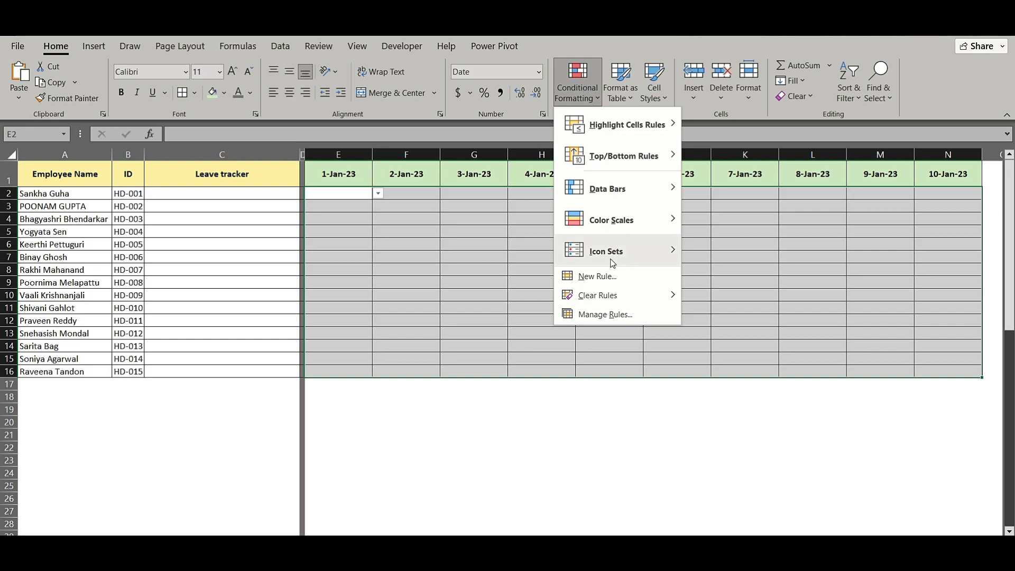
left_click(597, 277)
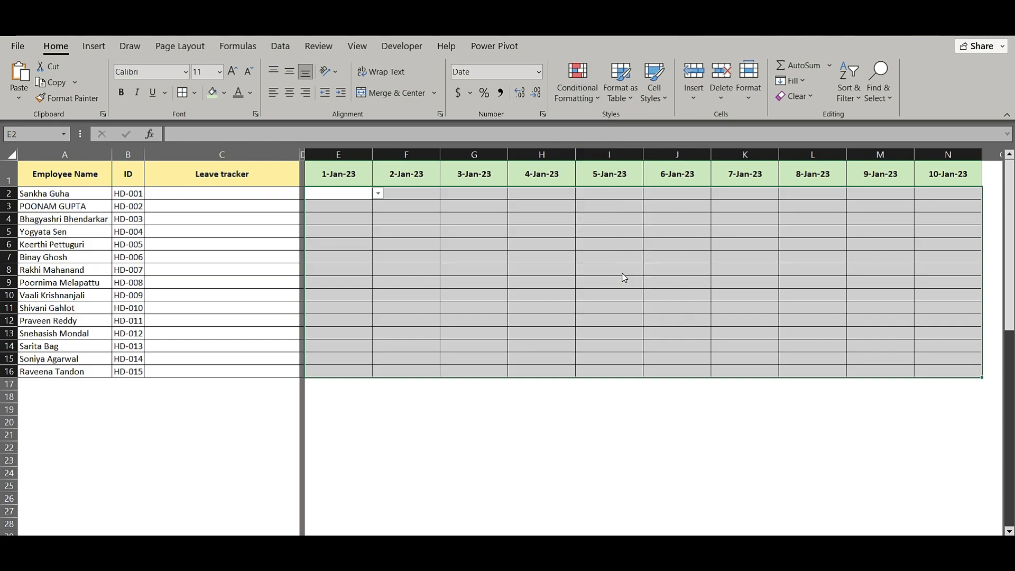
left_click_drag(516, 154, 514, 141)
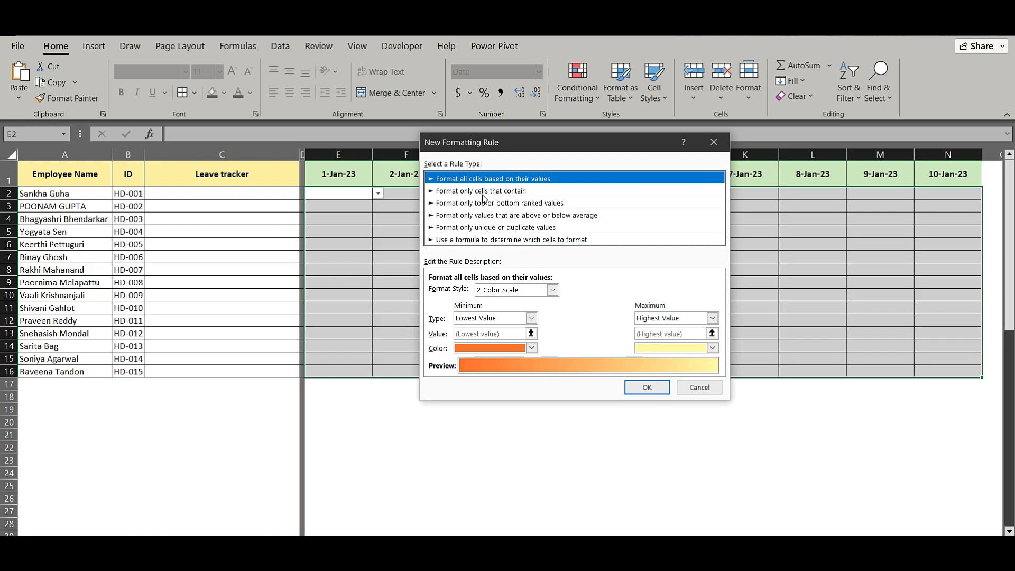
left_click(515, 191)
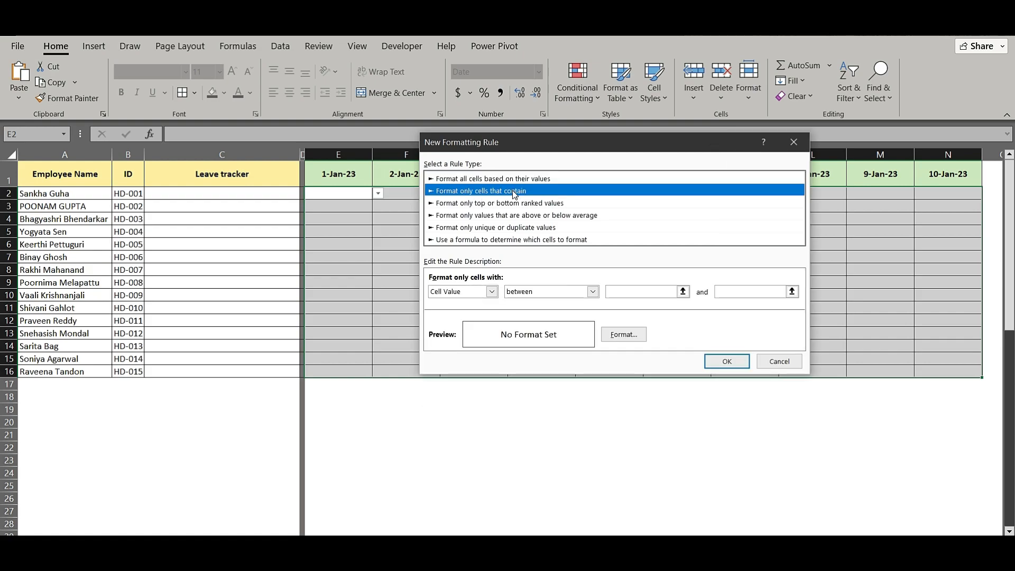
left_click(492, 291)
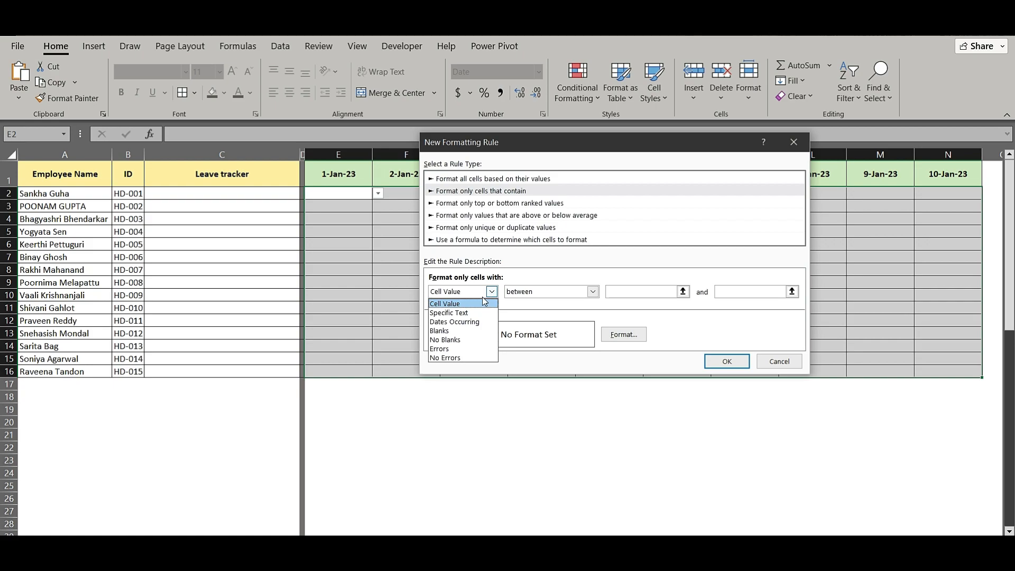
left_click(470, 313)
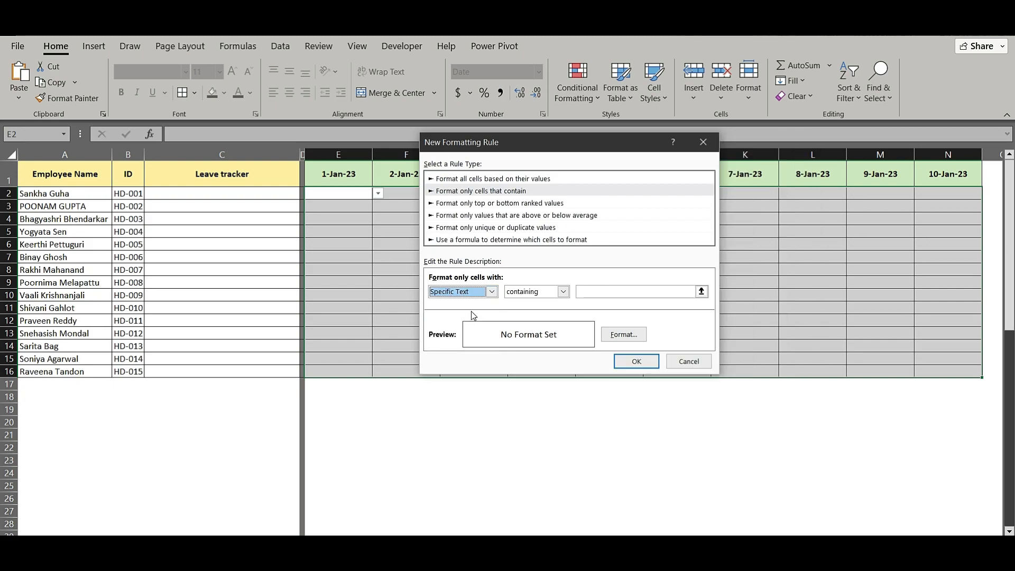
left_click(622, 294)
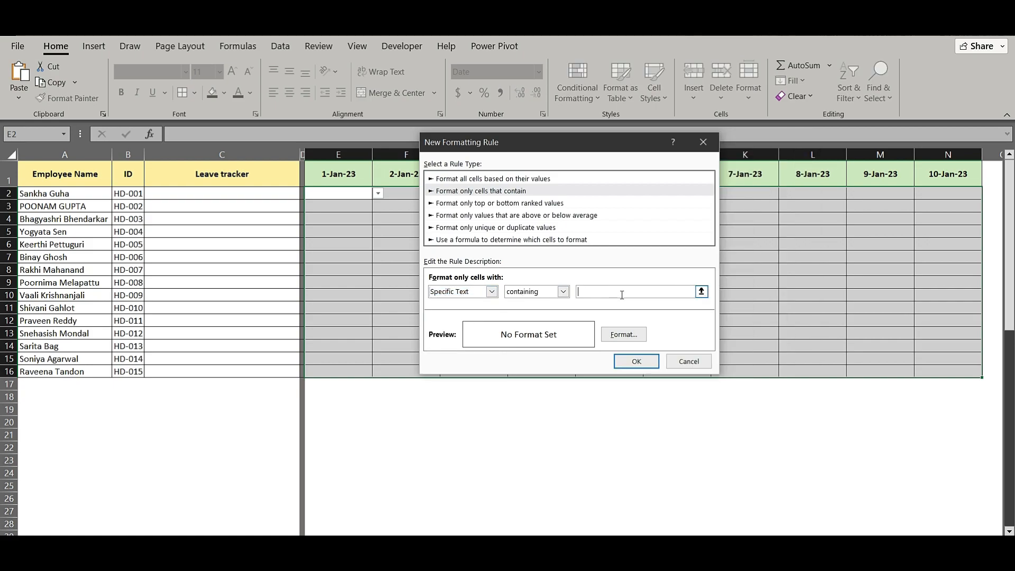
type("Planned Leave")
Step: Give the Planned Leave rule a light green fill and apply the rule
left_click(622, 336)
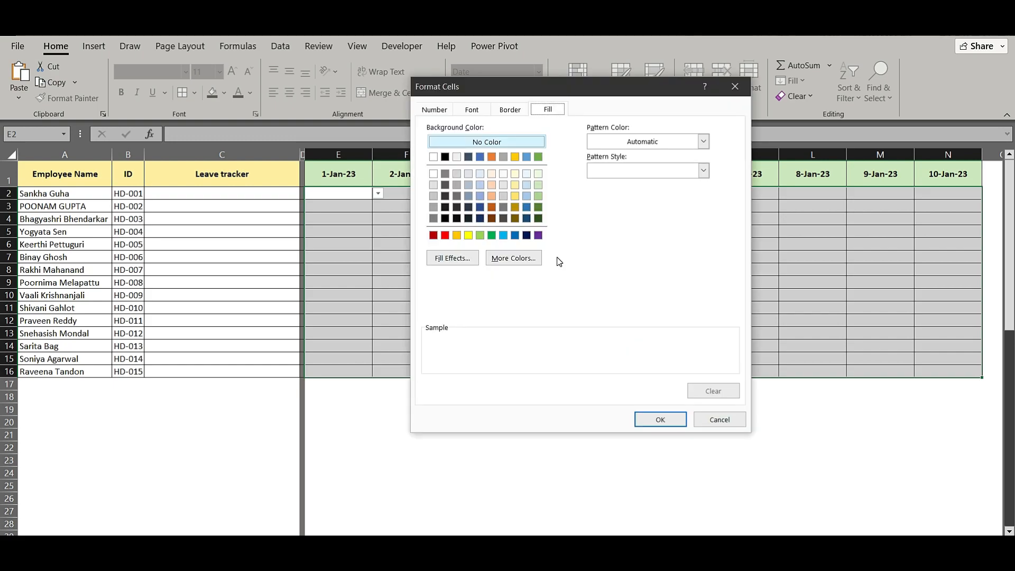
left_click(480, 235)
left_click(655, 420)
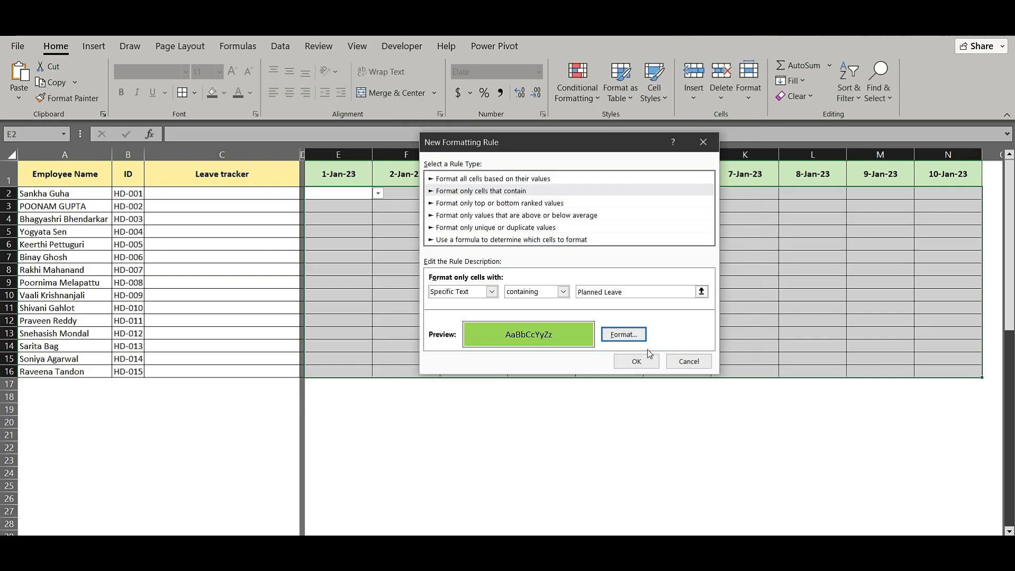
left_click(642, 361)
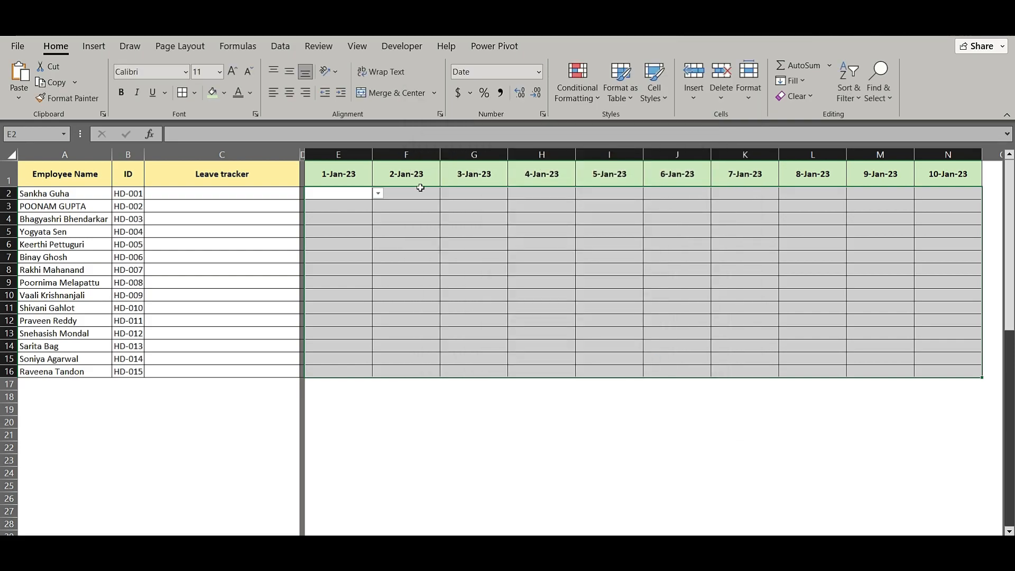
Step: Create a conditional formatting rule for E2:N16 that formats only cells with specific text containing Unplanned Leave
left_click(577, 86)
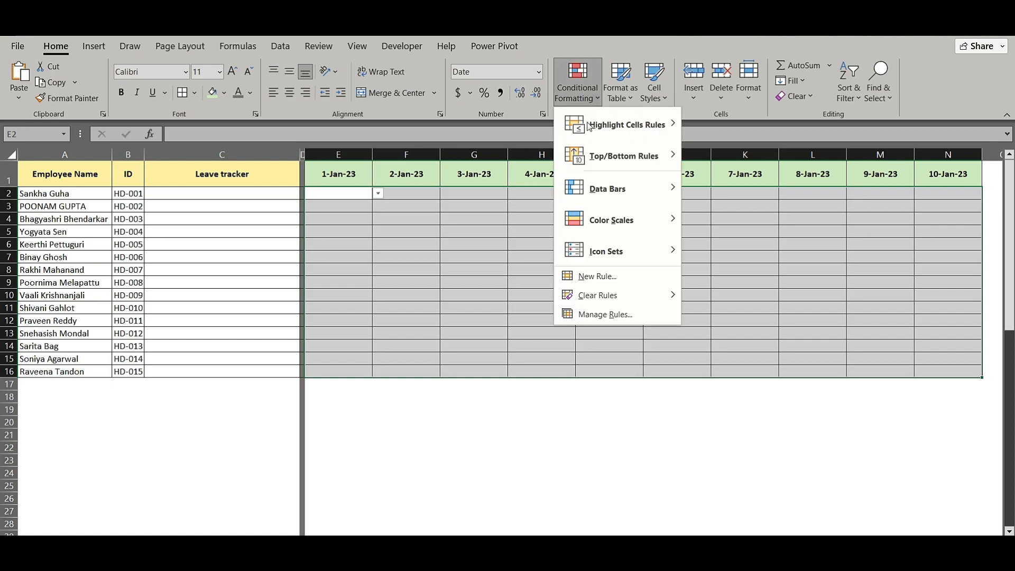
left_click(597, 276)
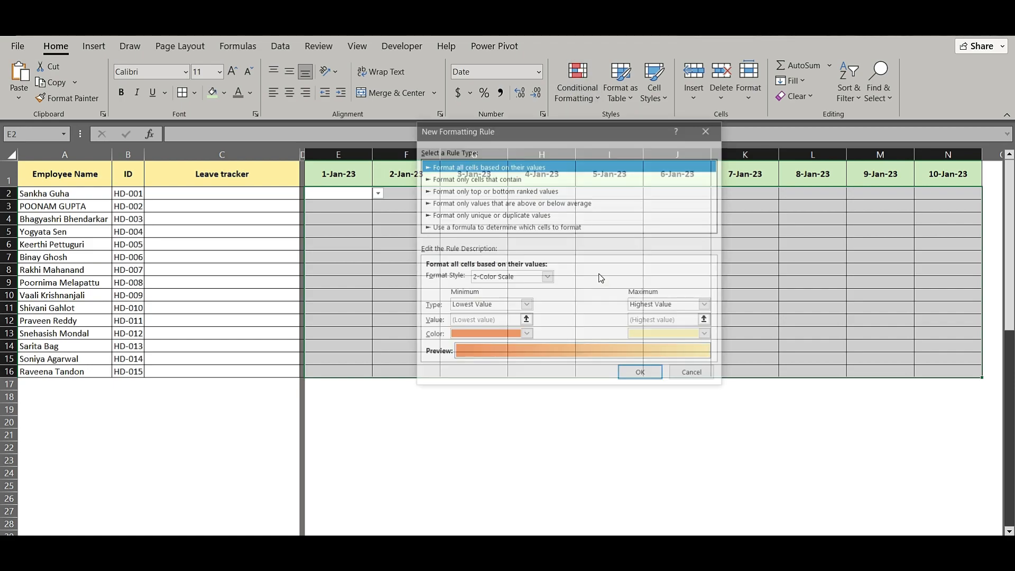
left_click(503, 180)
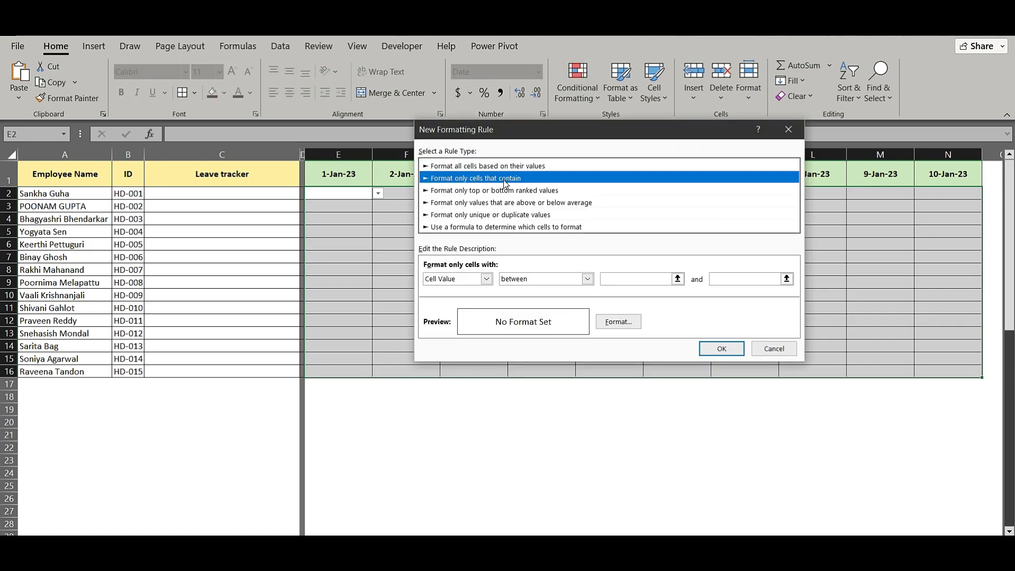
left_click(485, 278)
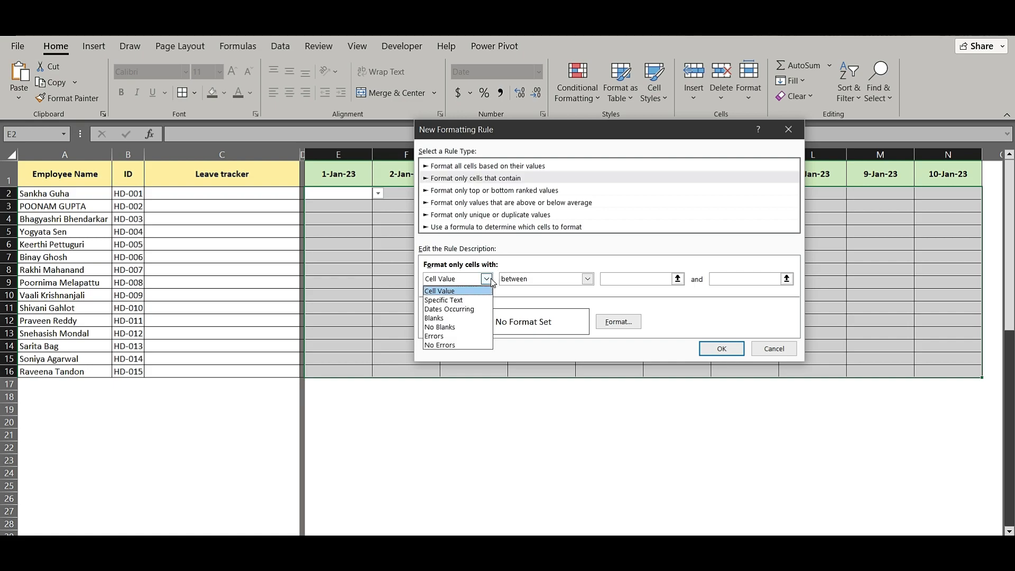
left_click(466, 304)
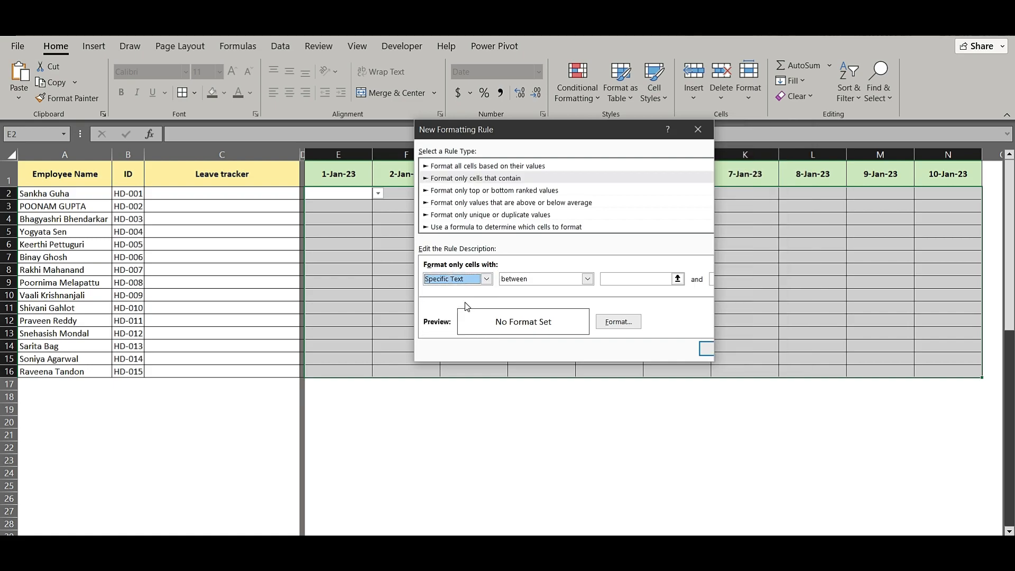
left_click(616, 281)
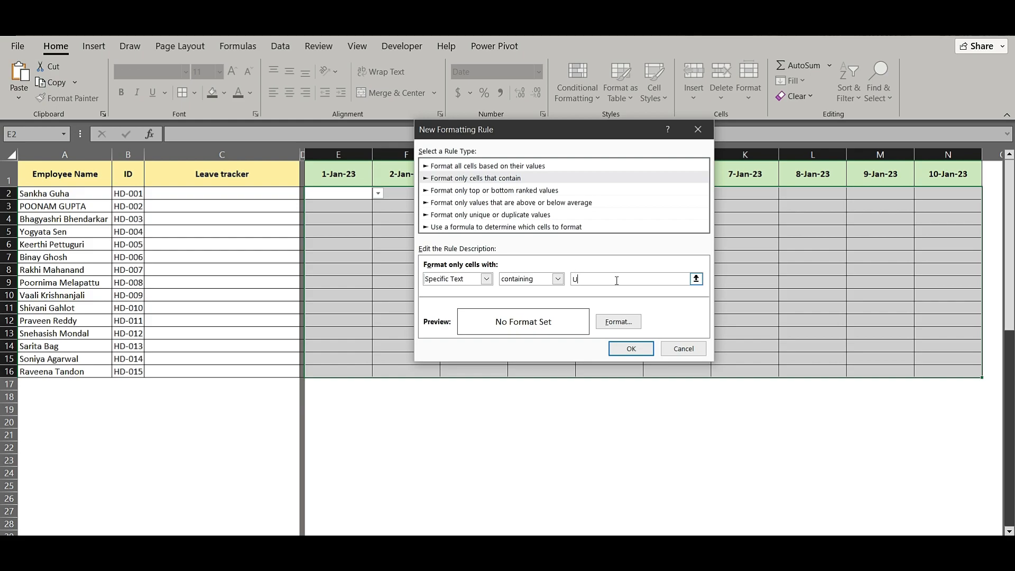
type("Unplanned Leave")
Step: Give the Unplanned Leave rule a red fill and apply the rule
left_click(619, 326)
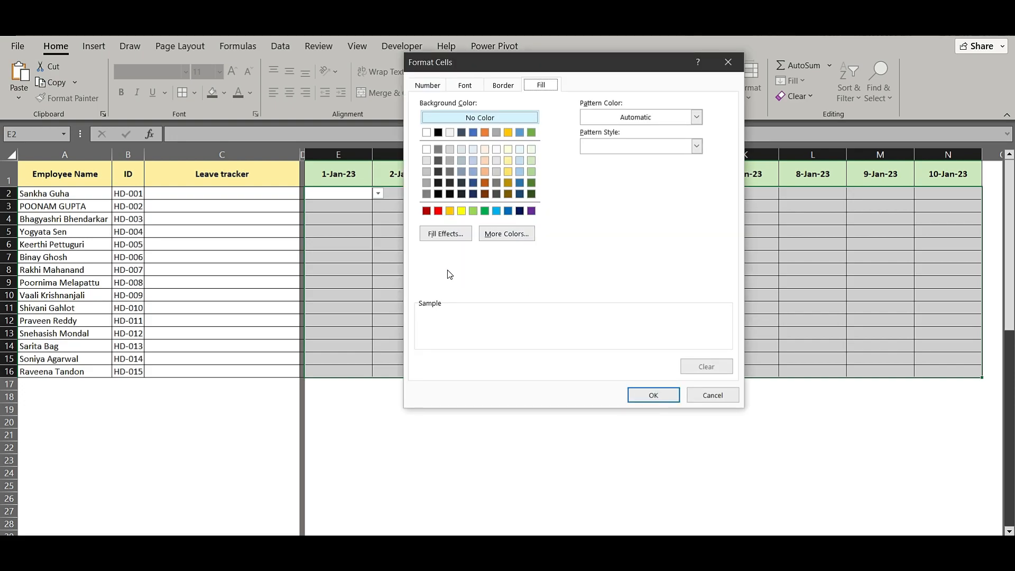
left_click(438, 210)
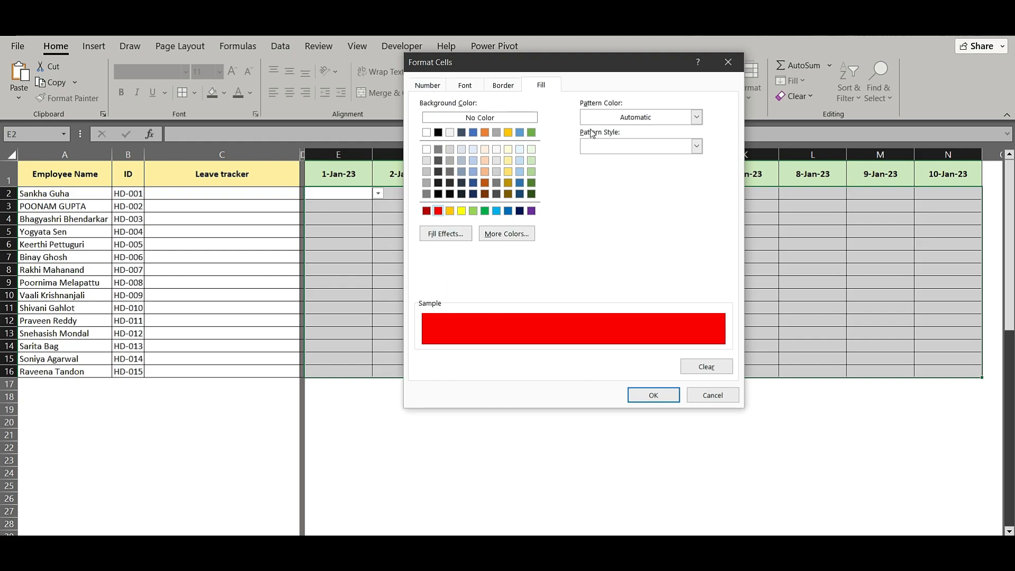
left_click(661, 395)
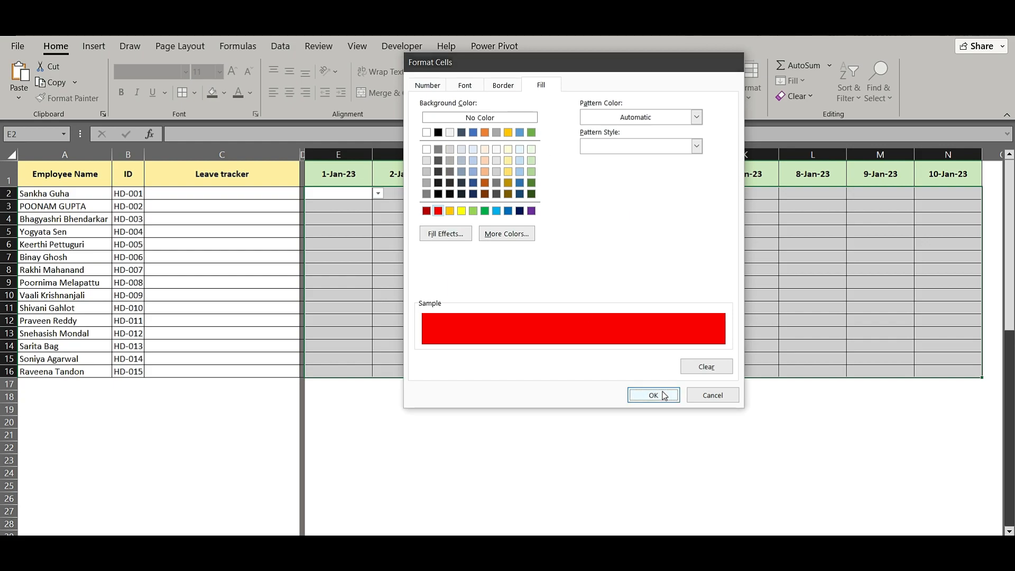
left_click(629, 349)
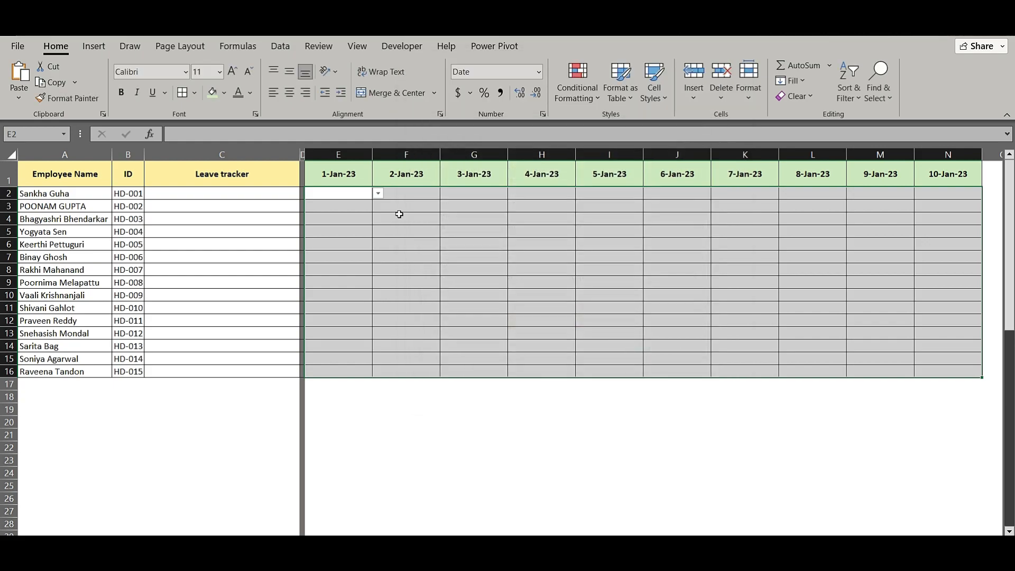
Step: Test the colour rules by choosing Planned Leave in E2 and Unplanned Leave in G2 from their dropdowns
left_click(378, 193)
left_click(367, 206)
left_click(486, 194)
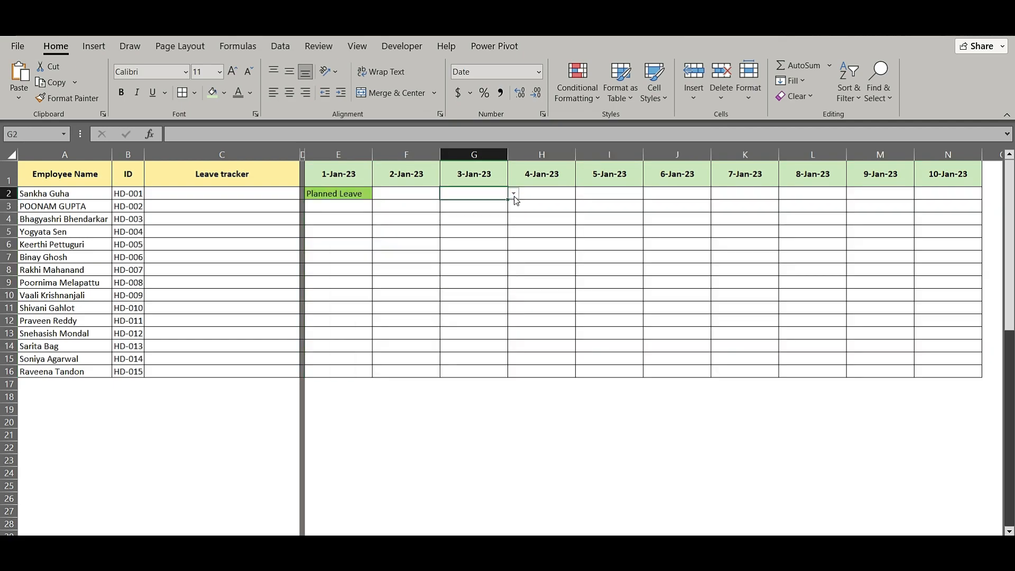
left_click(513, 193)
left_click(468, 214)
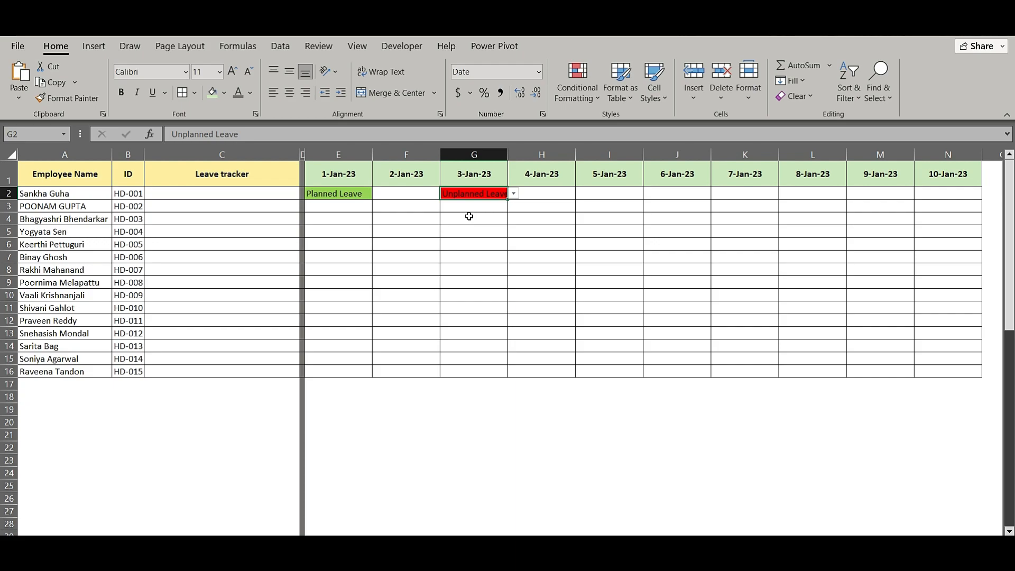
Step: Clear the test leave entries from G2 and E2
key("Delete")
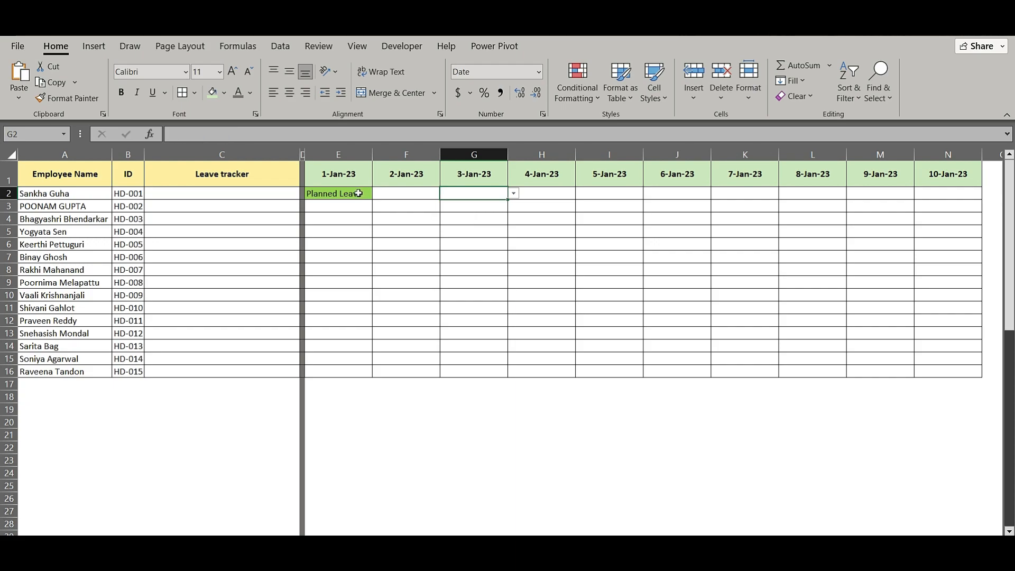
left_click(359, 194)
key("Delete")
Step: Start a formula in C2 with the text "Planned Leave:" joined by & to a COUNTIF function
left_click(244, 192)
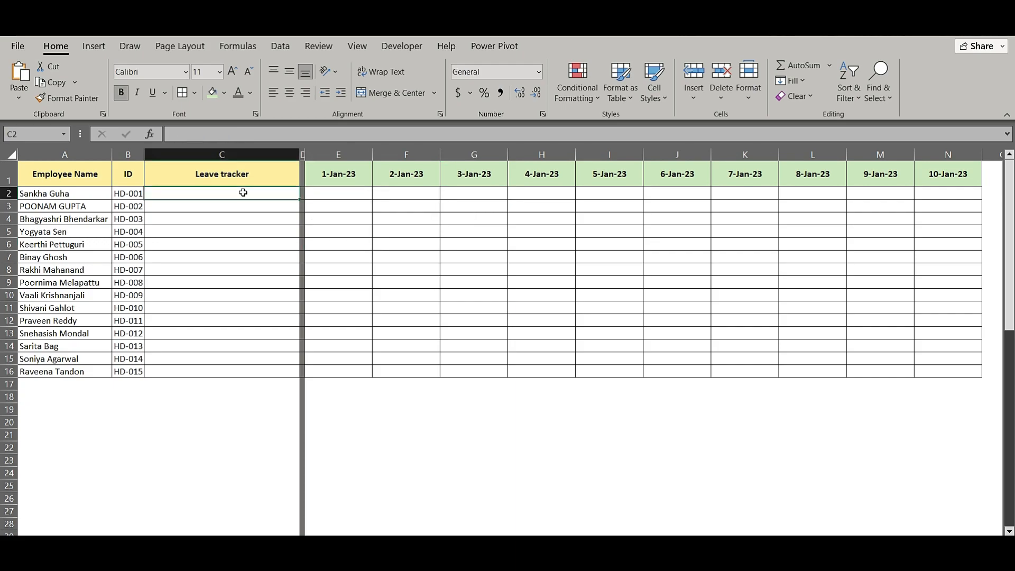
left_click(239, 135)
type("=")
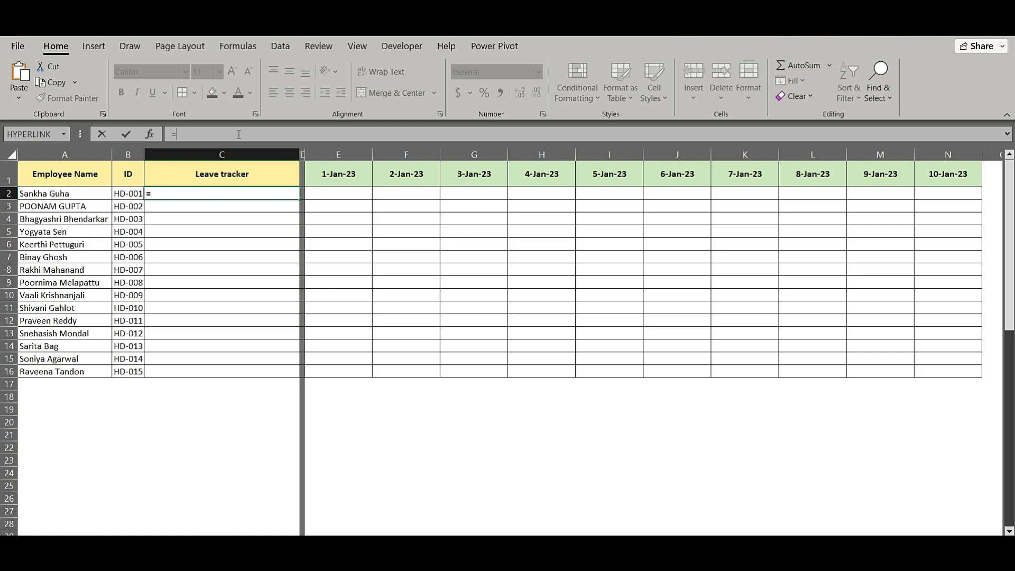
type("\"Planned")
type("eave:")
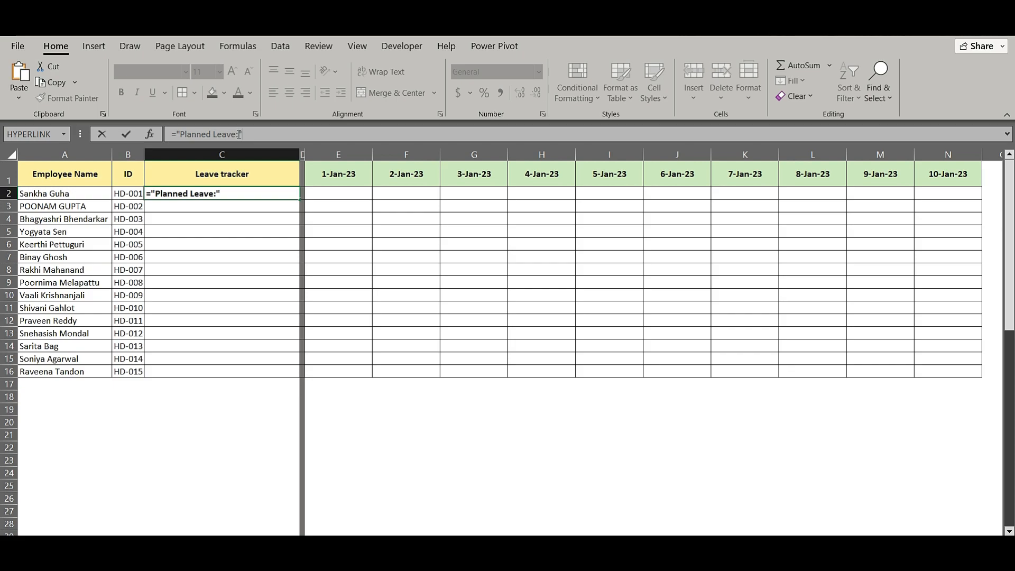
type("&")
type("coun")
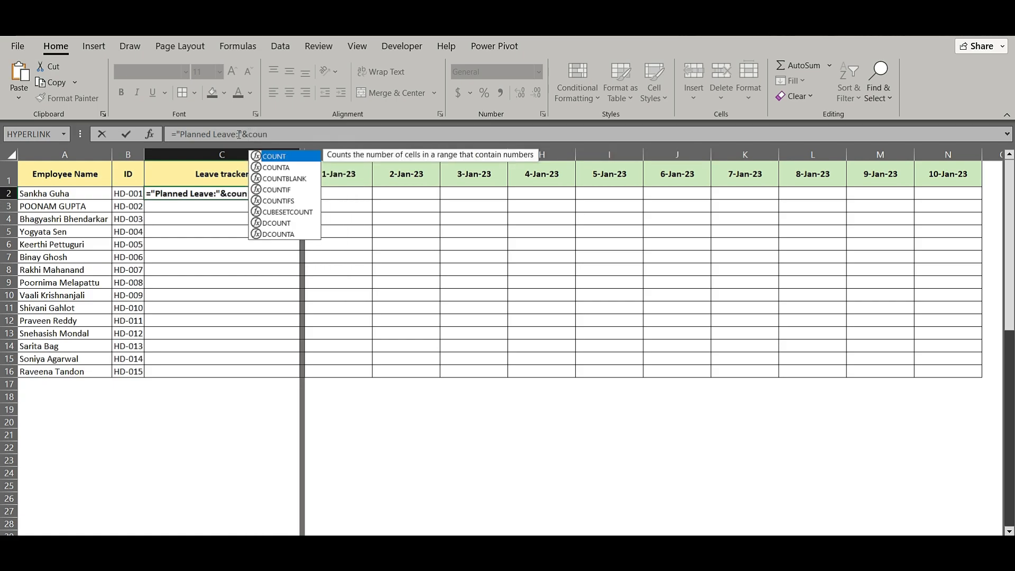
key("Down")
key("Down")
key("Down")
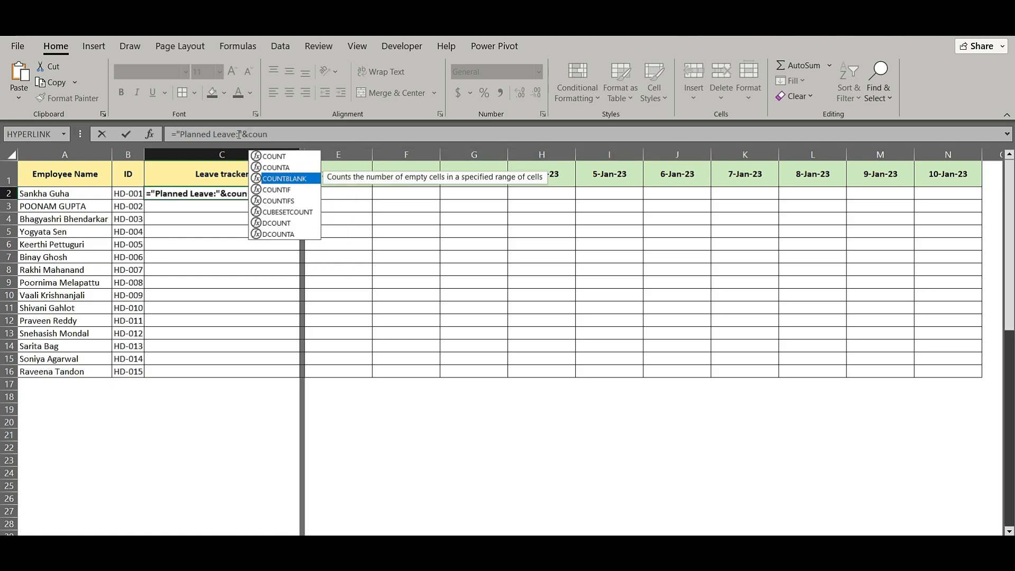
key("Tab")
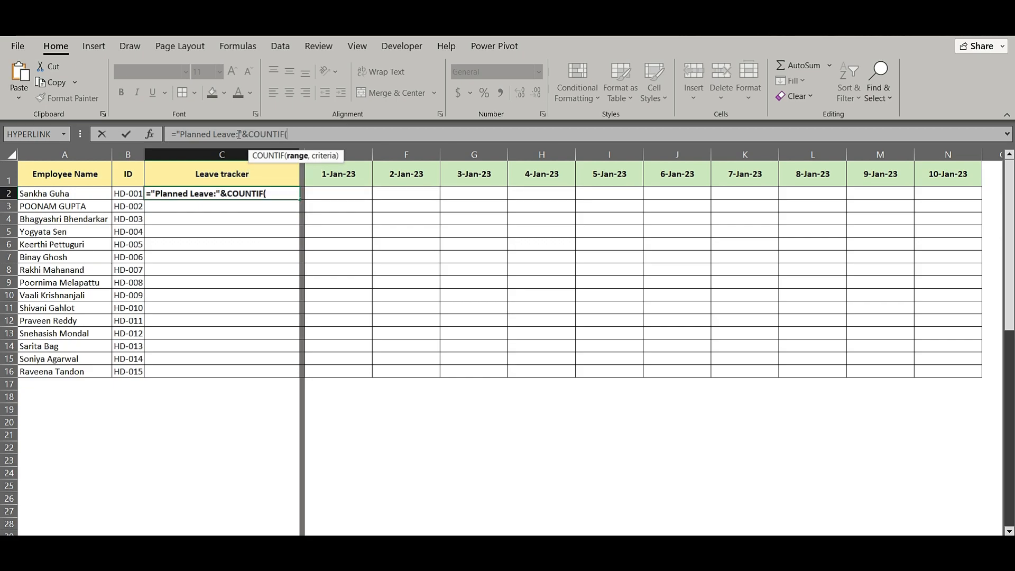
Step: Complete the first COUNTIF with the range B2:N2 and the criterion "Planned Leave"
left_click(324, 195)
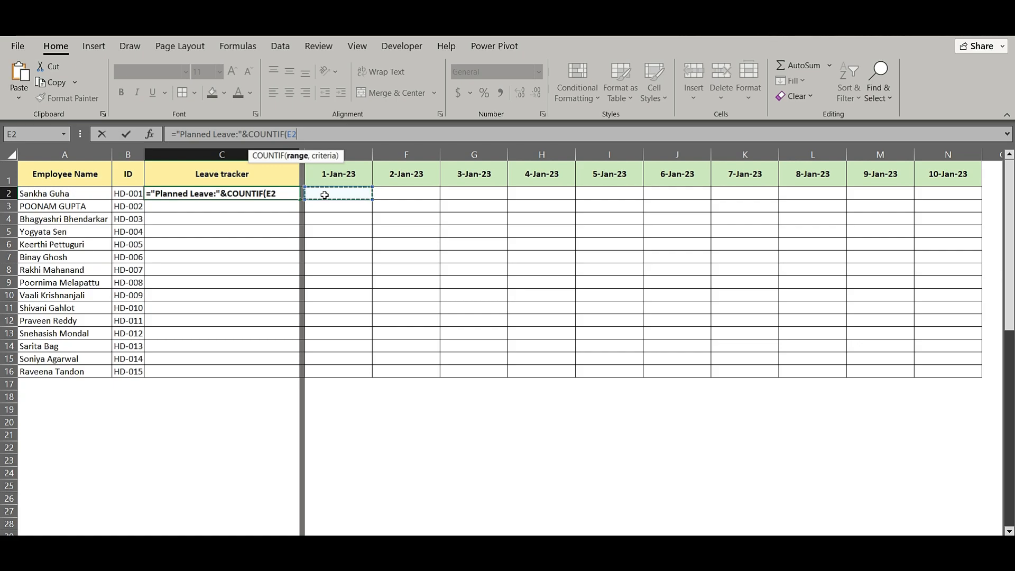
key("ctrl+shift+Right")
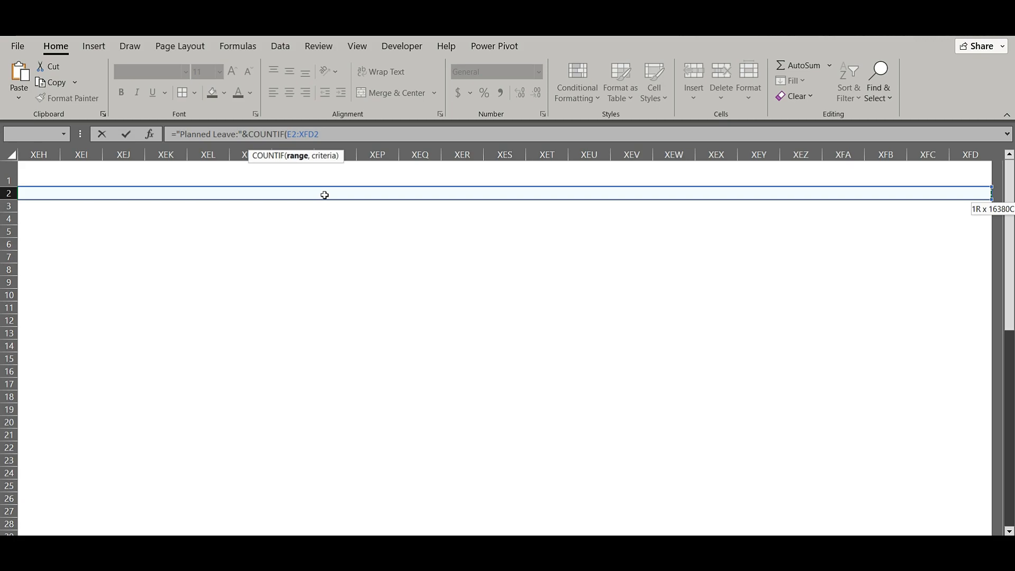
key("ctrl+shift+Left")
left_click_drag(279, 200, 861, 202)
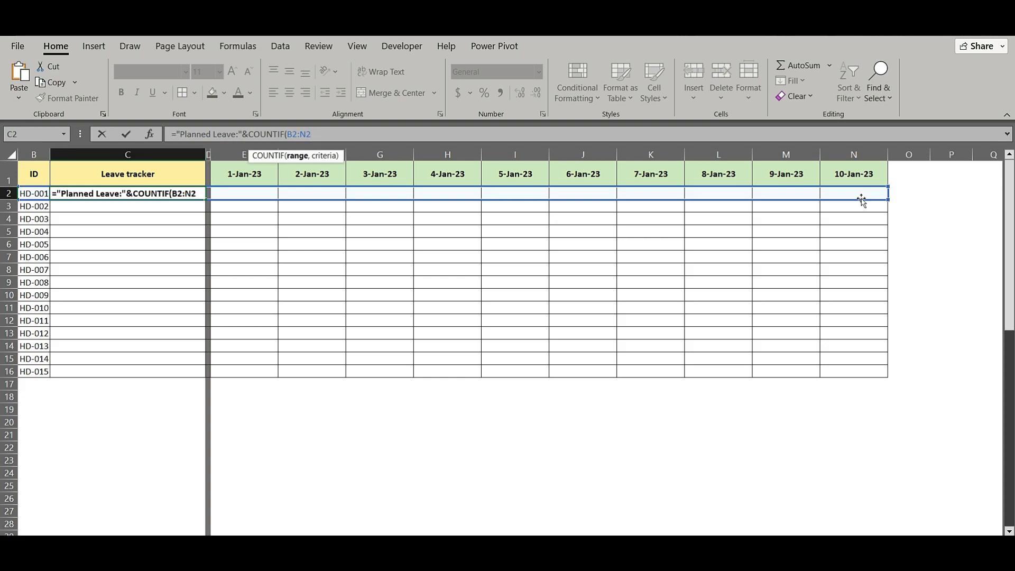
type(",\"Planned")
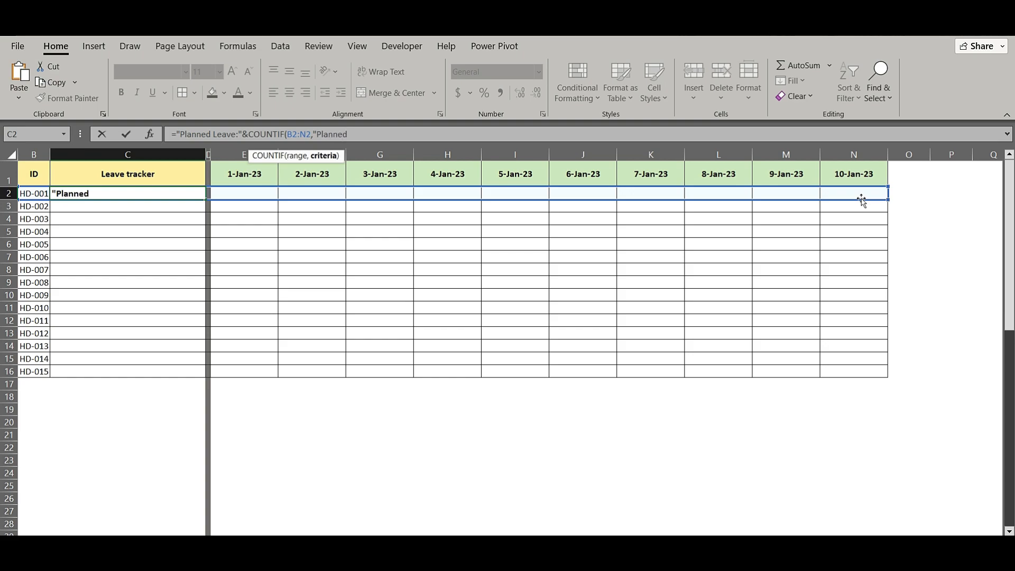
type(" Leave\")")
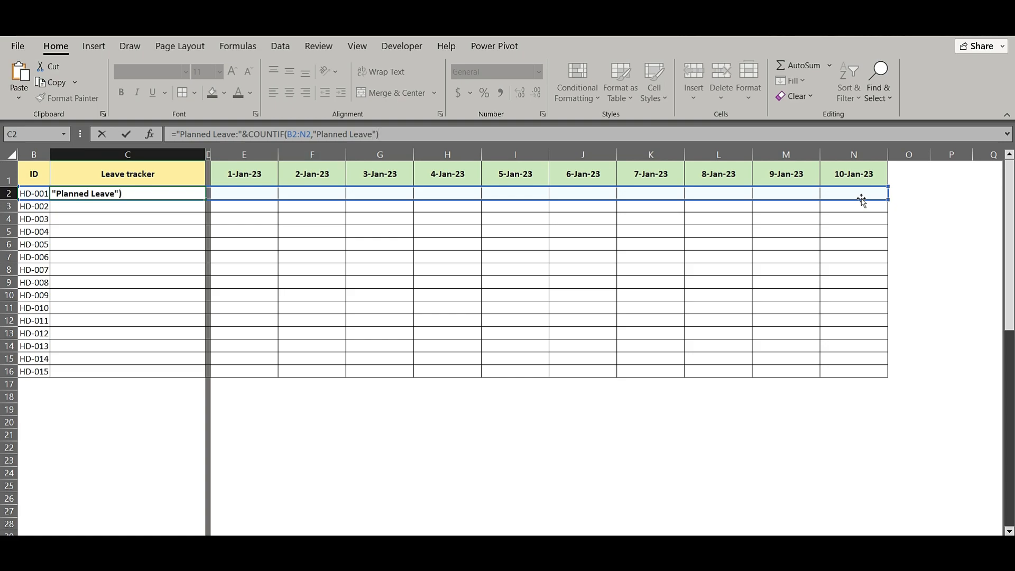
Step: Append a space " " and the text "Unplanned Leave:" to the C2 formula, joined with &
type("&")
type("\"")
type("&\"")
type("Unplanned Leave:")
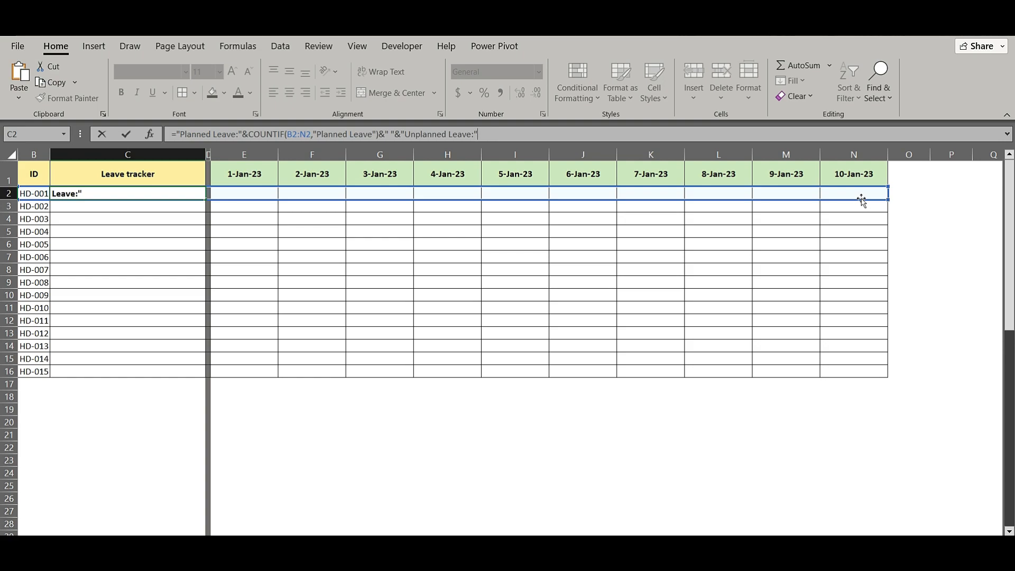
Step: Append a second COUNTIF to the C2 formula with the range E2:N2 and the criterion "Unplanned Leave"
type("&Coun")
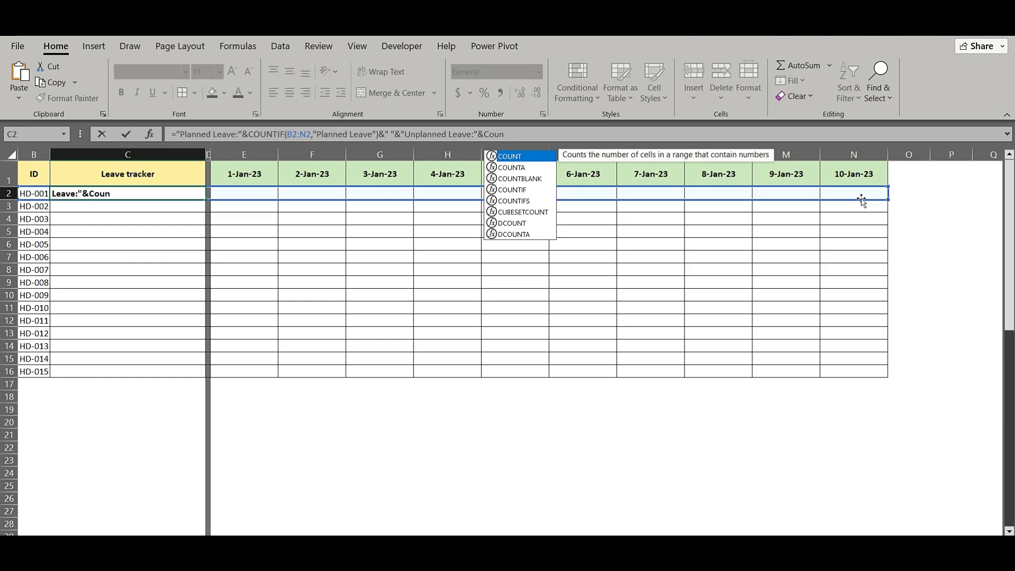
key("Down")
key("Down")
key("Down")
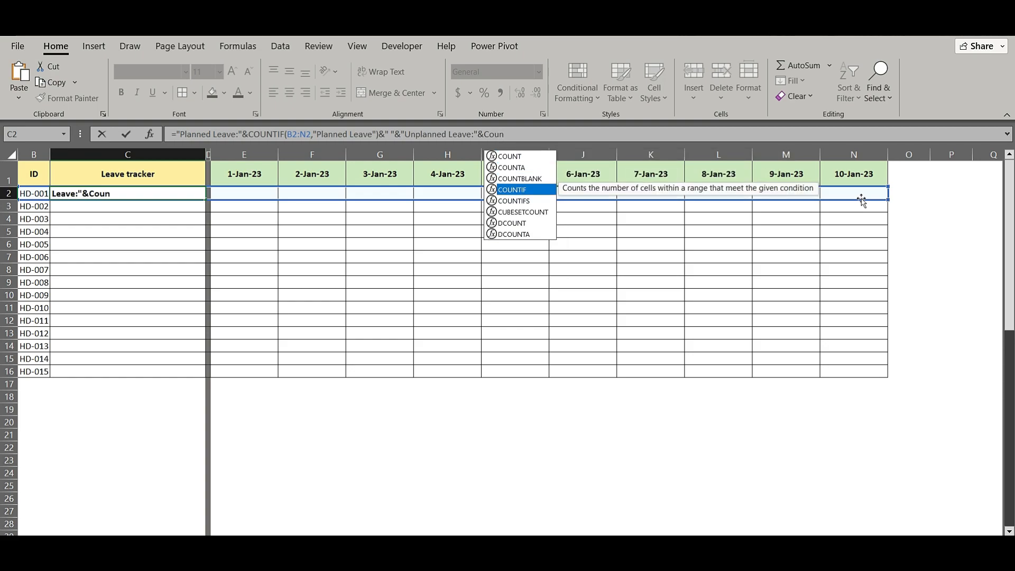
key("Tab")
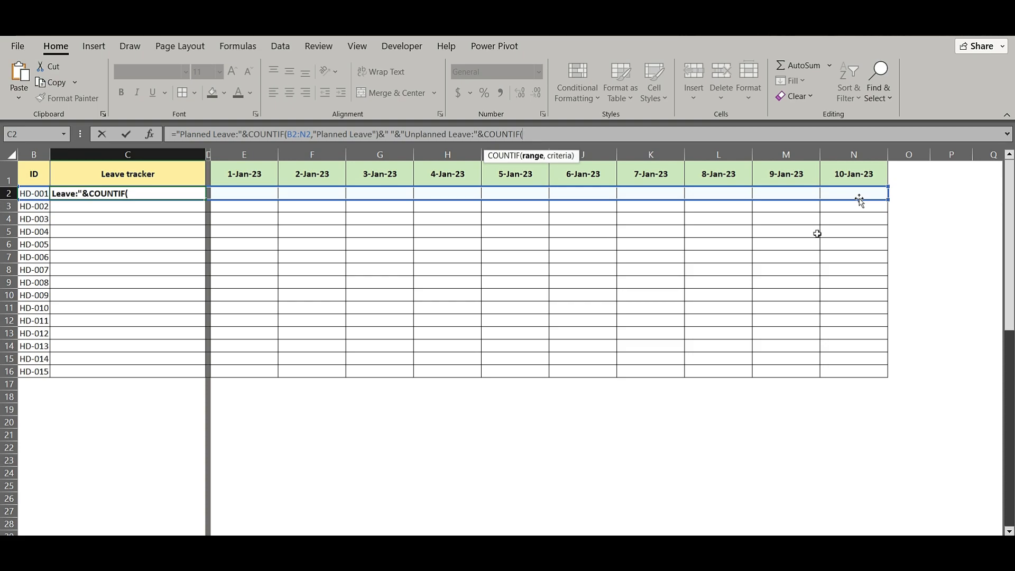
left_click(254, 195)
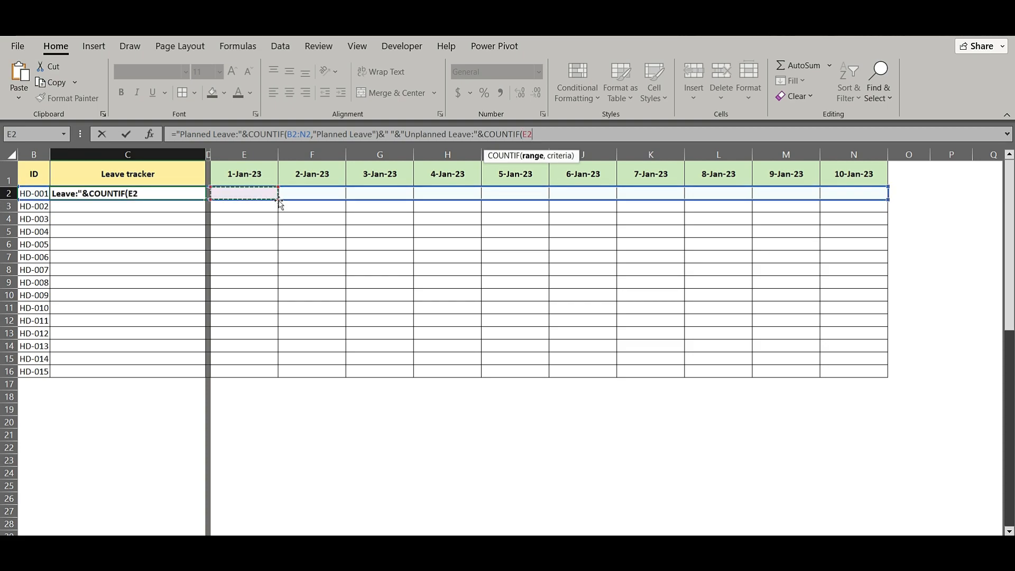
left_click_drag(249, 193, 834, 193)
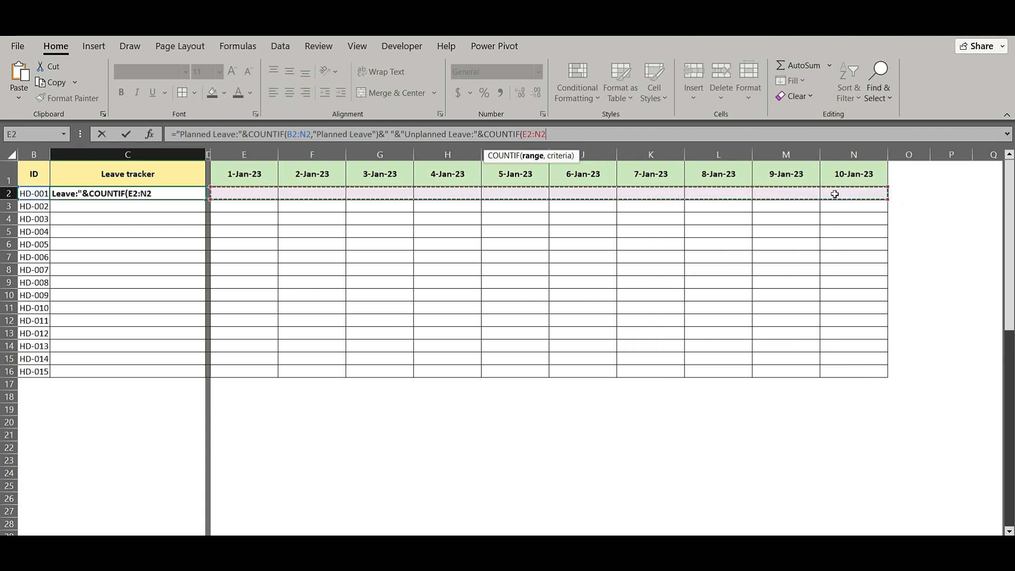
type(",\"Unpla")
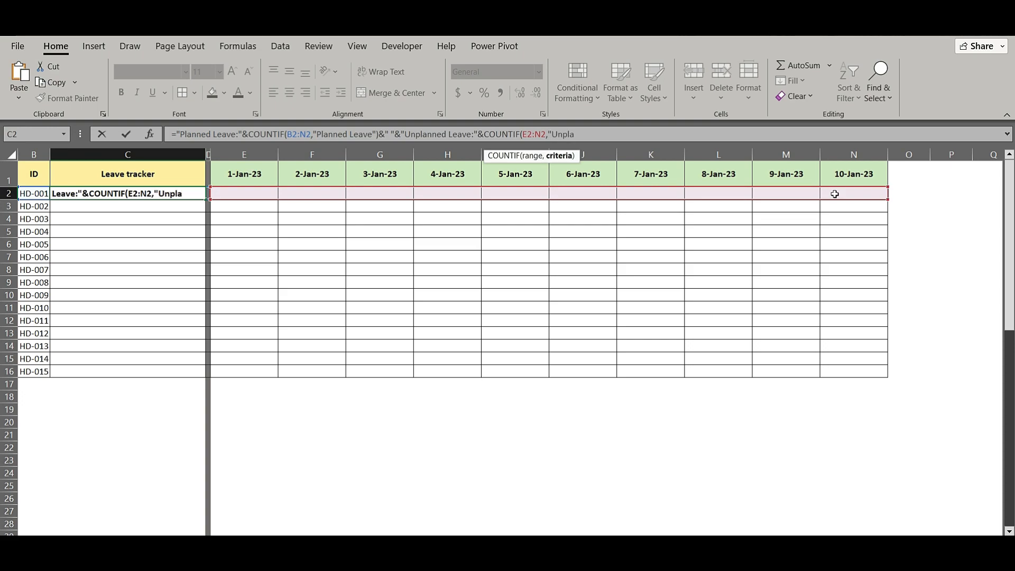
type("nned Leave\")")
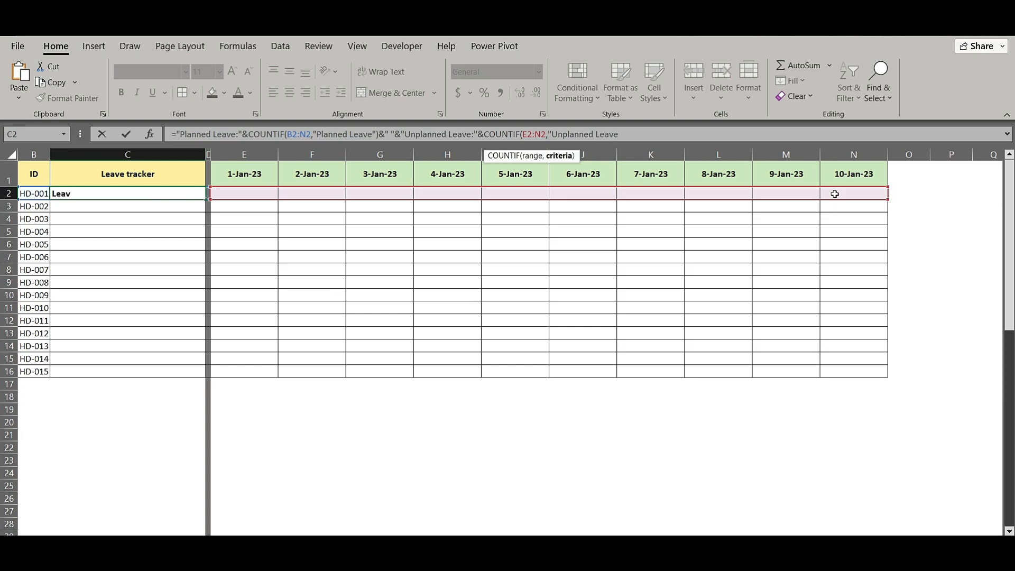
Step: Correct the first COUNTIF range in C2 to E2:N2, commit the formula and reselect C2
key("ctrl+Return")
left_click(632, 133)
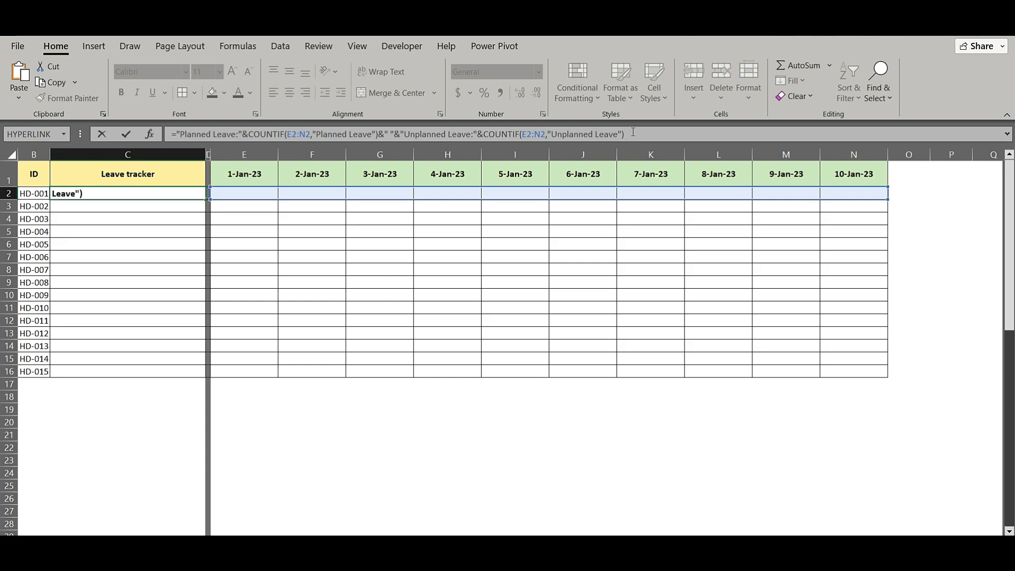
key("Return")
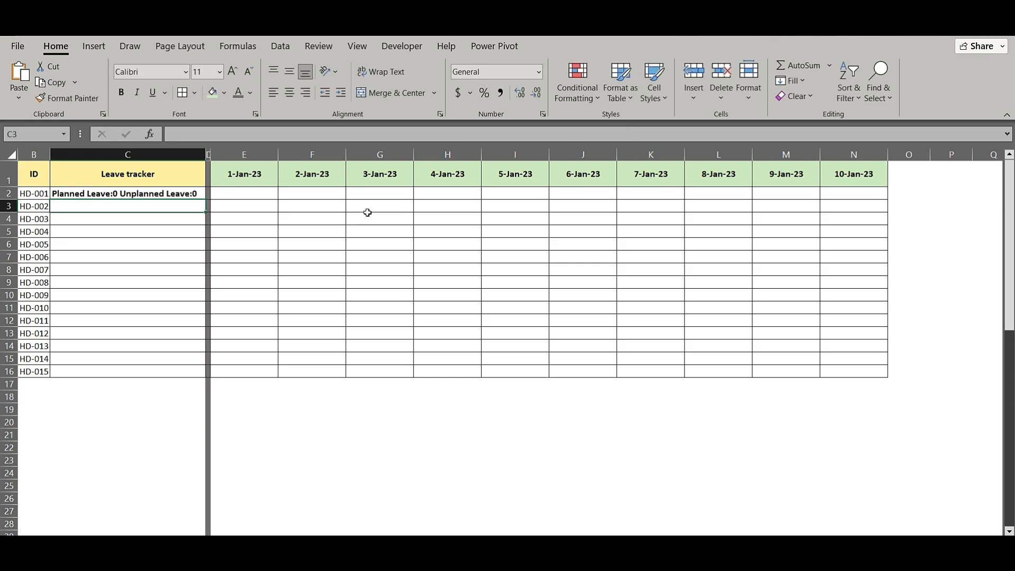
left_click(188, 196)
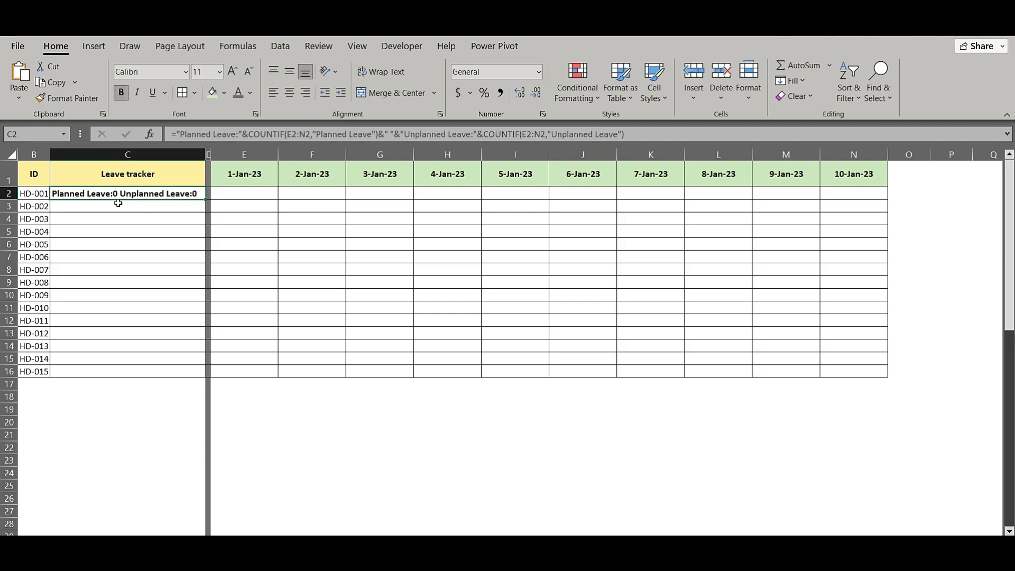
Step: Mark employee HD-001 with Planned Leave on 2-Jan-23 and Unplanned Leave on 5-Jan-23 using the cell dropdowns
left_click(311, 193)
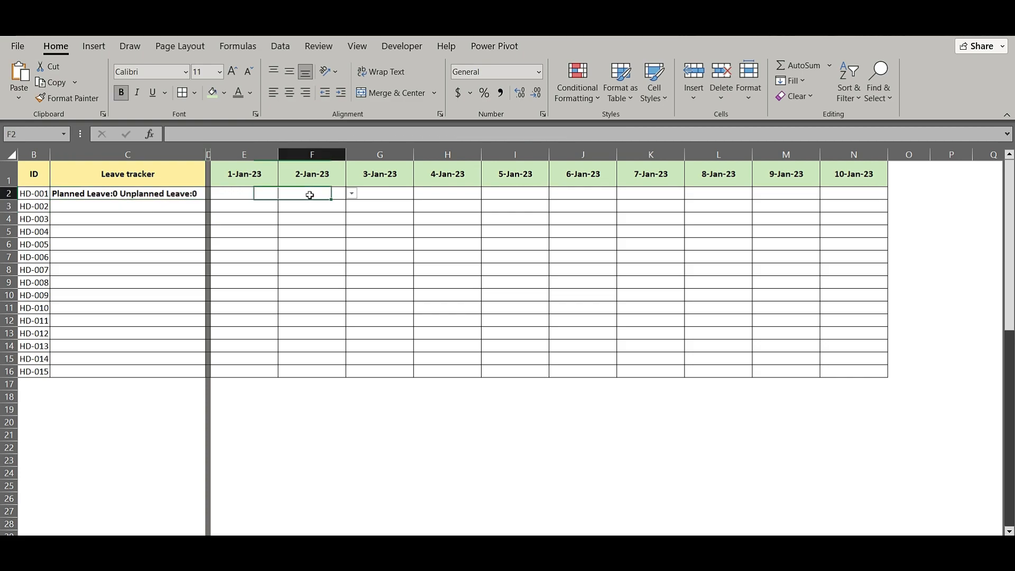
left_click(351, 194)
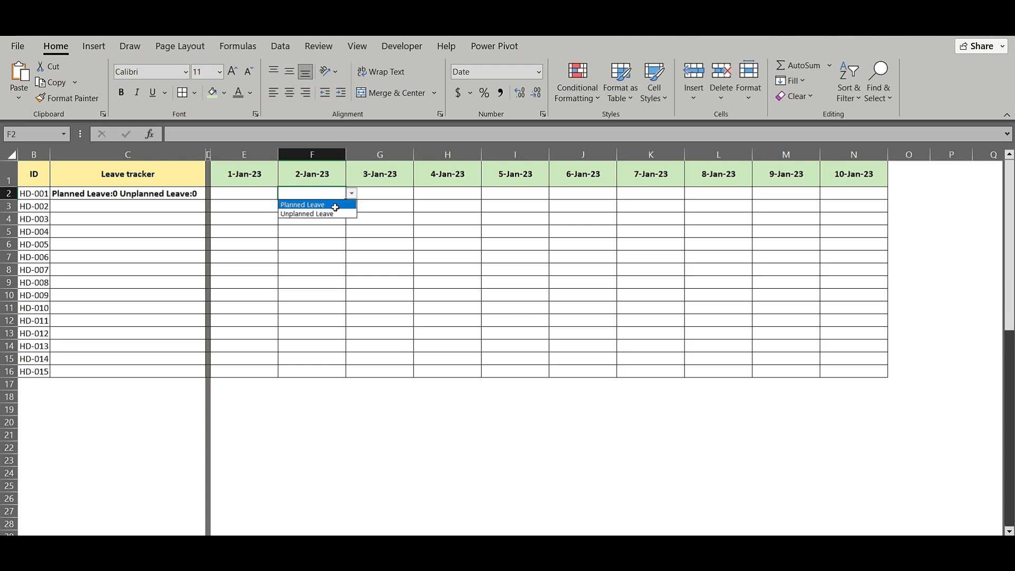
left_click(335, 207)
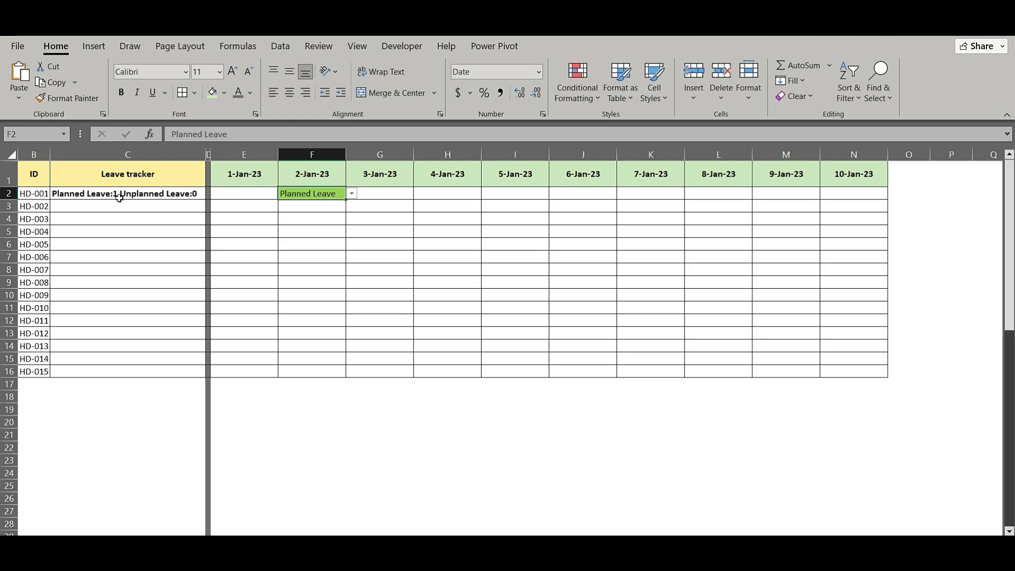
left_click(525, 194)
left_click(555, 194)
left_click(543, 214)
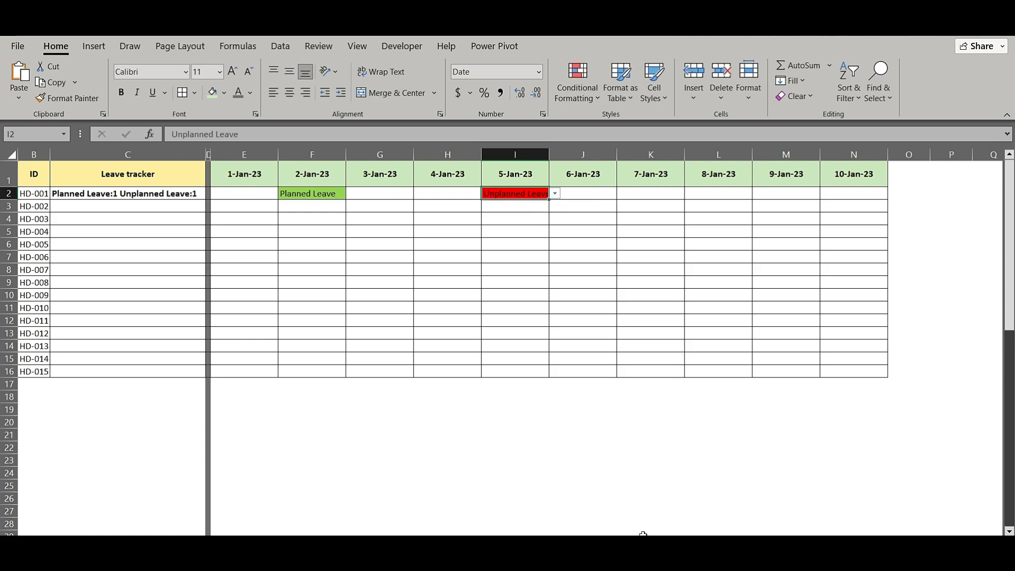
Step: Fill the leave count formula from C2 down the Leave tracker column to C16
scroll(645, 529, "left", 1)
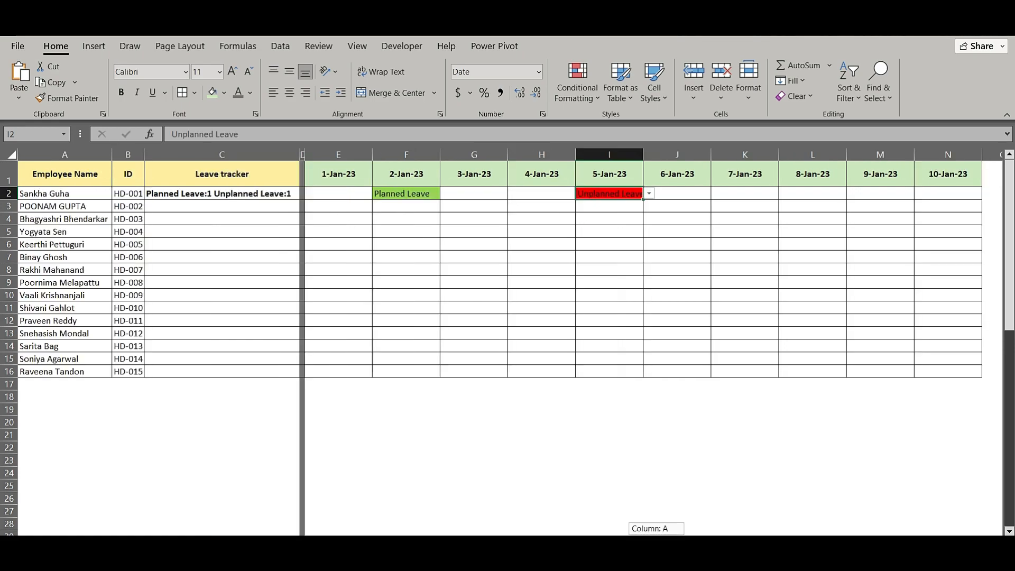
left_click(286, 196)
left_click_drag(299, 199, 285, 373)
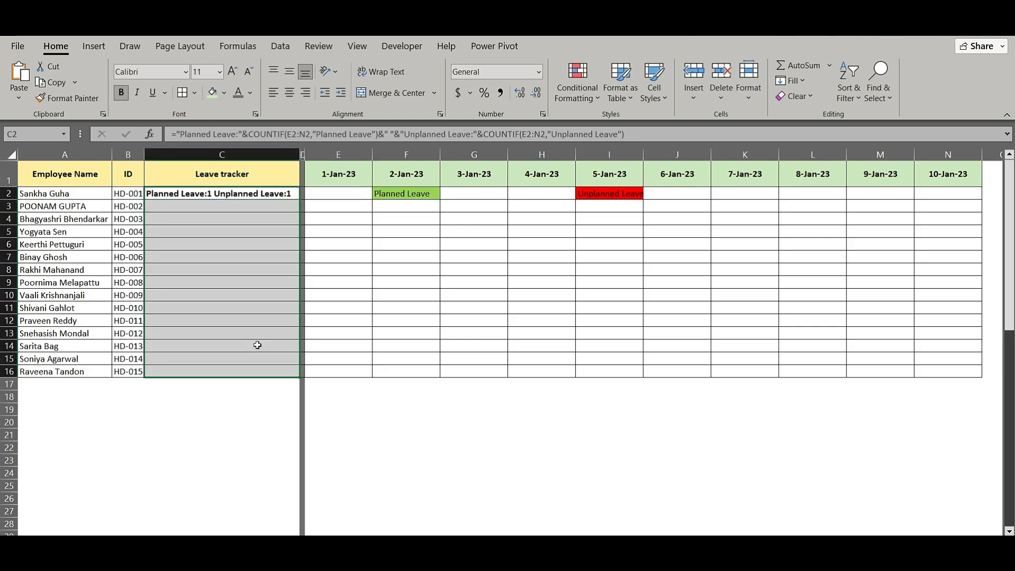
Step: Mark employee HD-003 with Planned Leave on 2-Jan-23 in cell F4
left_click(414, 221)
left_click(446, 218)
left_click(430, 230)
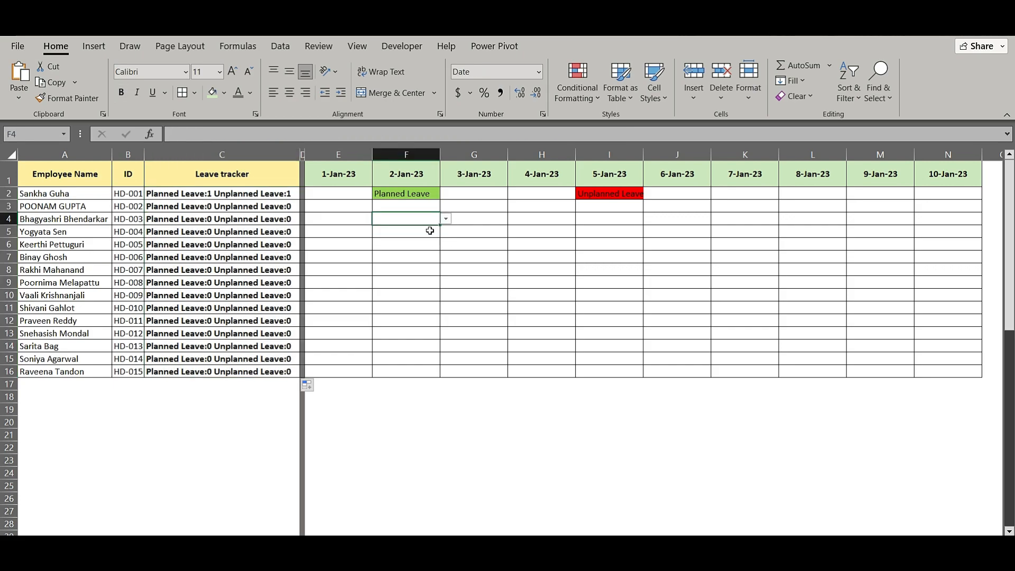
Step: Mark employee HD-003 with Unplanned Leave on 3-Jan-23 and 4-Jan-23, and select that employee's Leave tracker cell C4
left_click(489, 221)
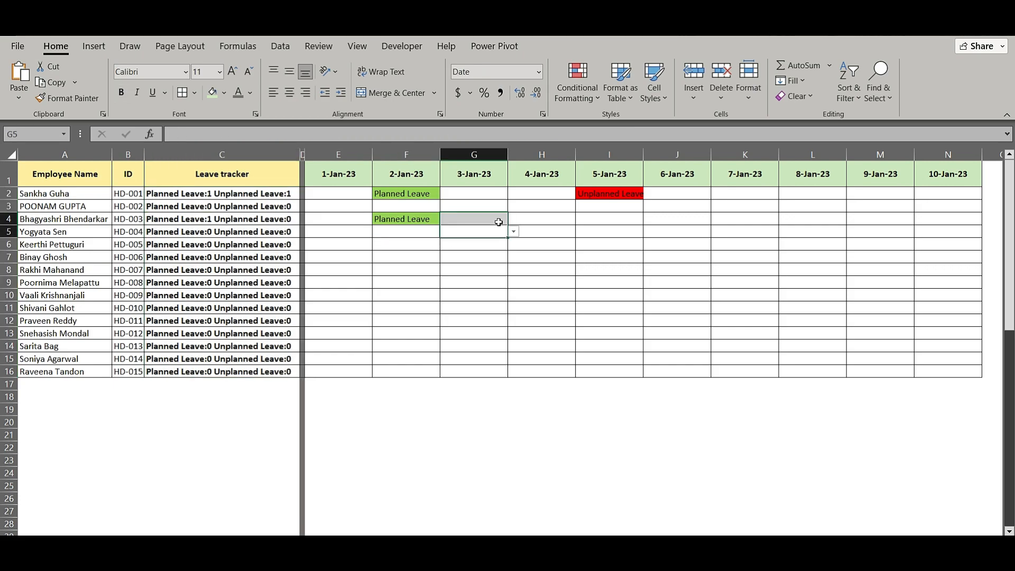
left_click(513, 219)
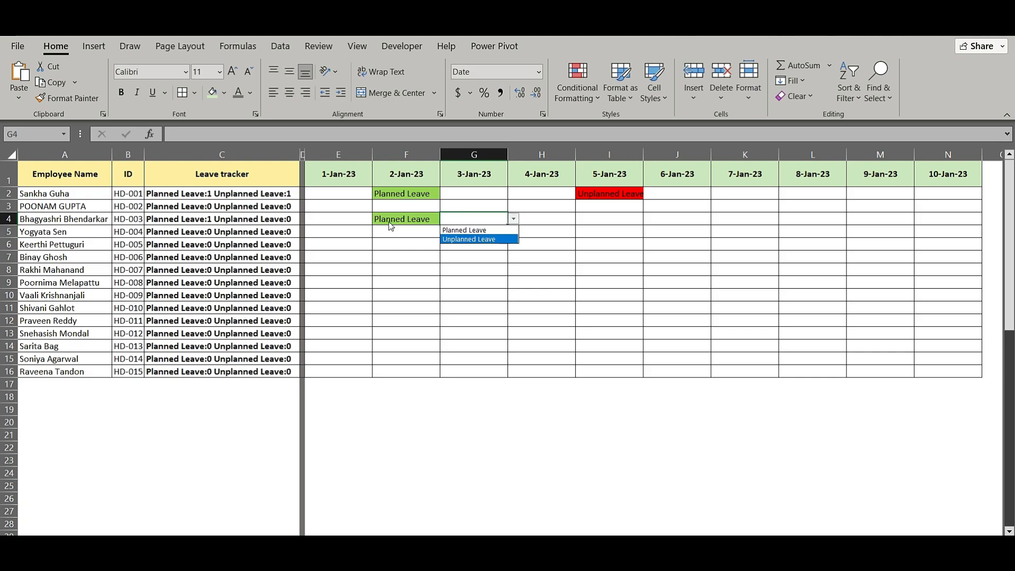
left_click(461, 239)
left_click(536, 220)
left_click(581, 218)
left_click(573, 240)
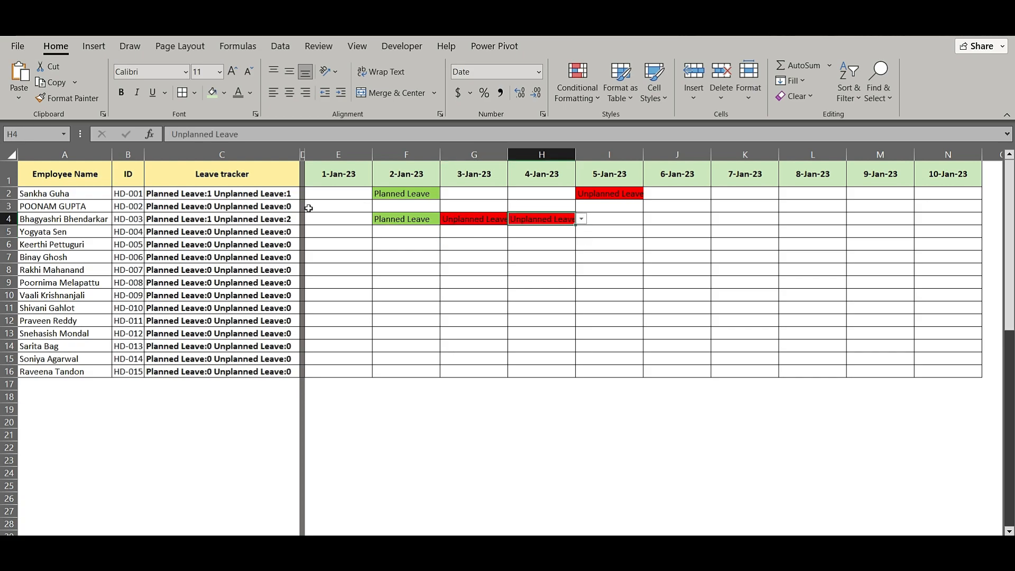
left_click(276, 218)
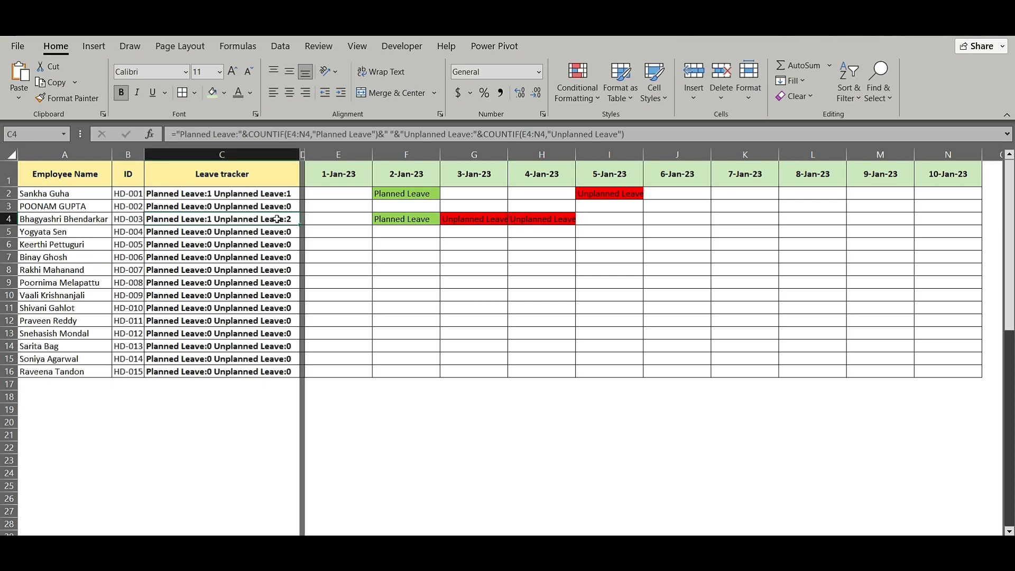